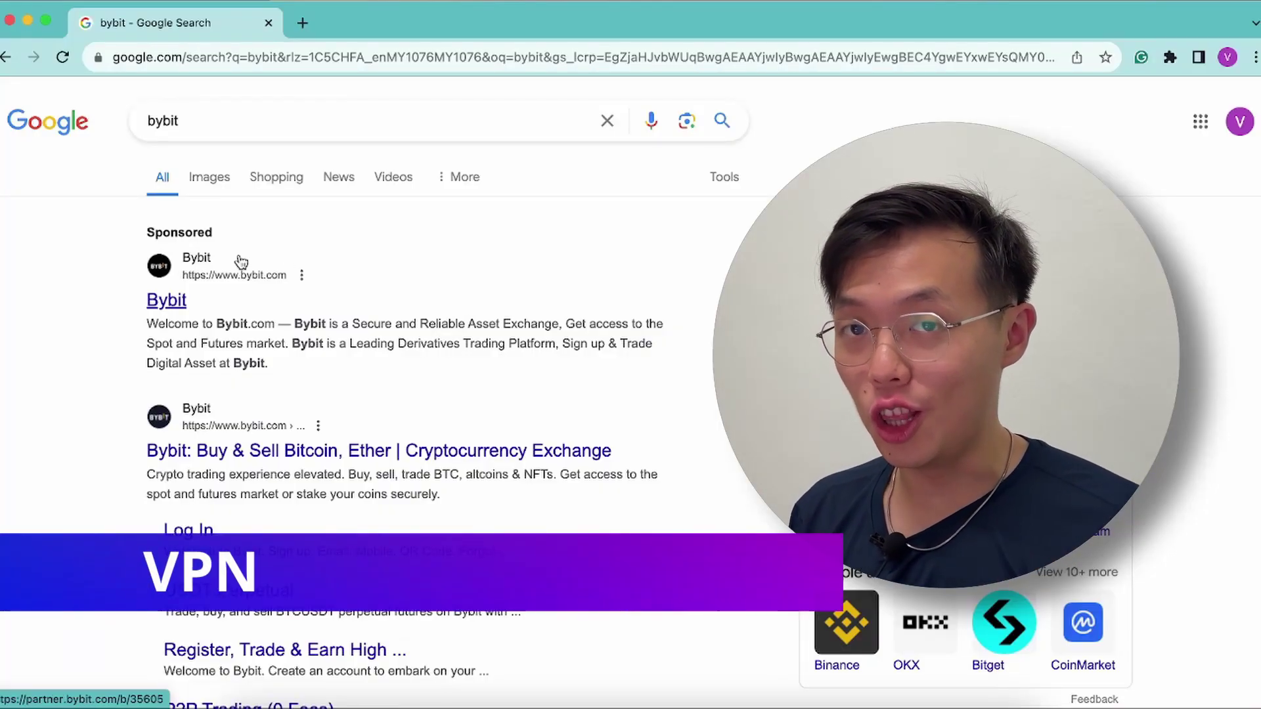
# Open the sponsored Bybit website link from the Google search results.
pyautogui.click(169, 302)
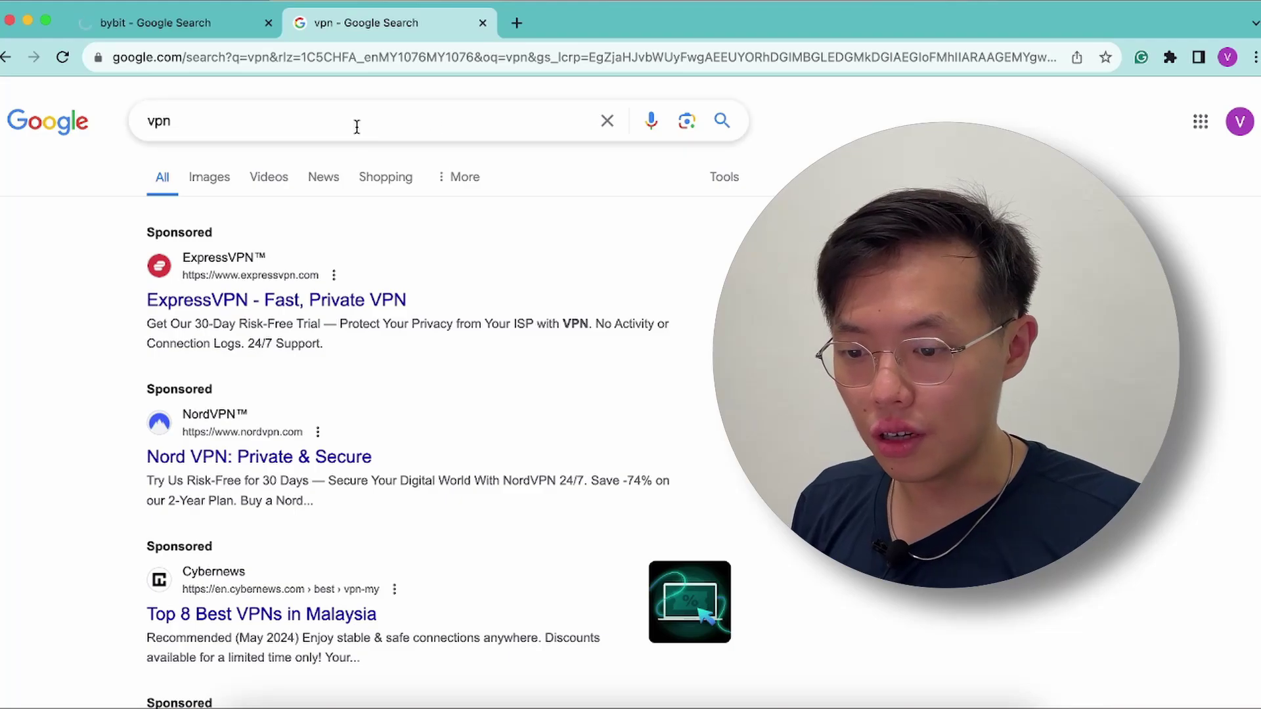
# Search Google for 'google extensions' and go to the Chrome Web Store.
pyautogui.click(354, 124)
pyautogui.press('BackSpace')
pyautogui.press('BackSpace')
pyautogui.press('BackSpace')
pyautogui.write('google extensions')
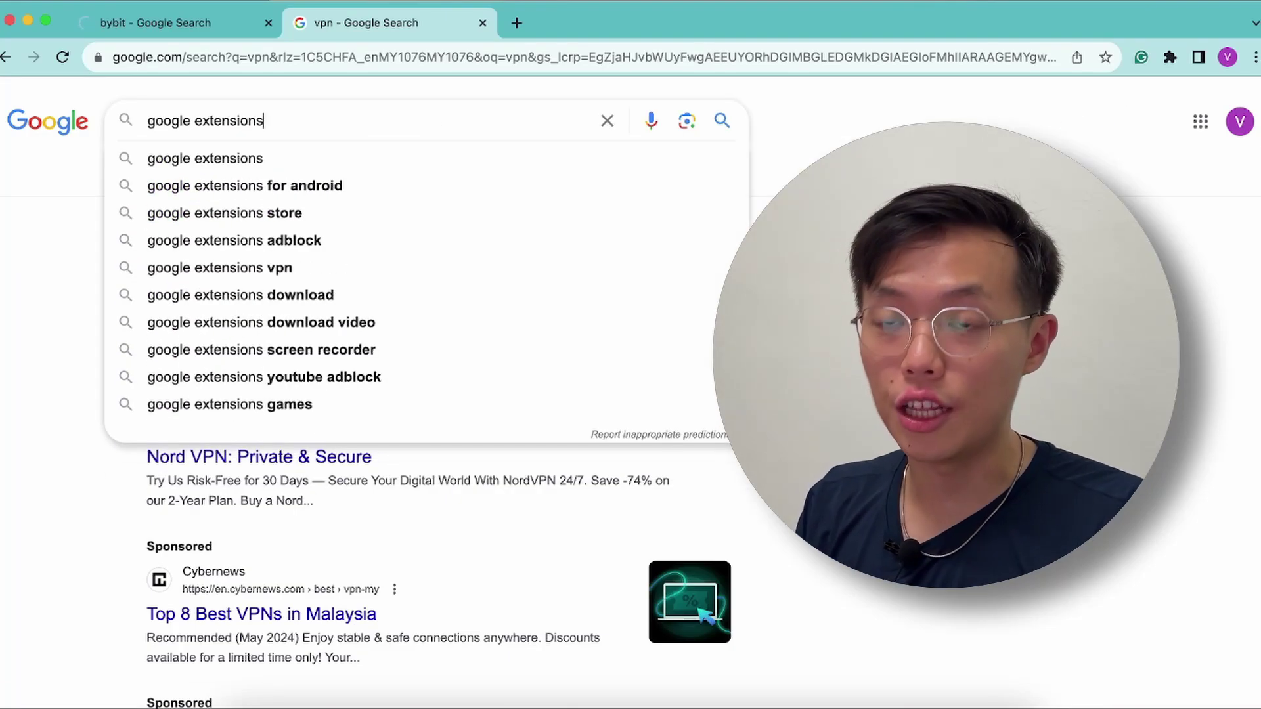
pyautogui.press('Return')
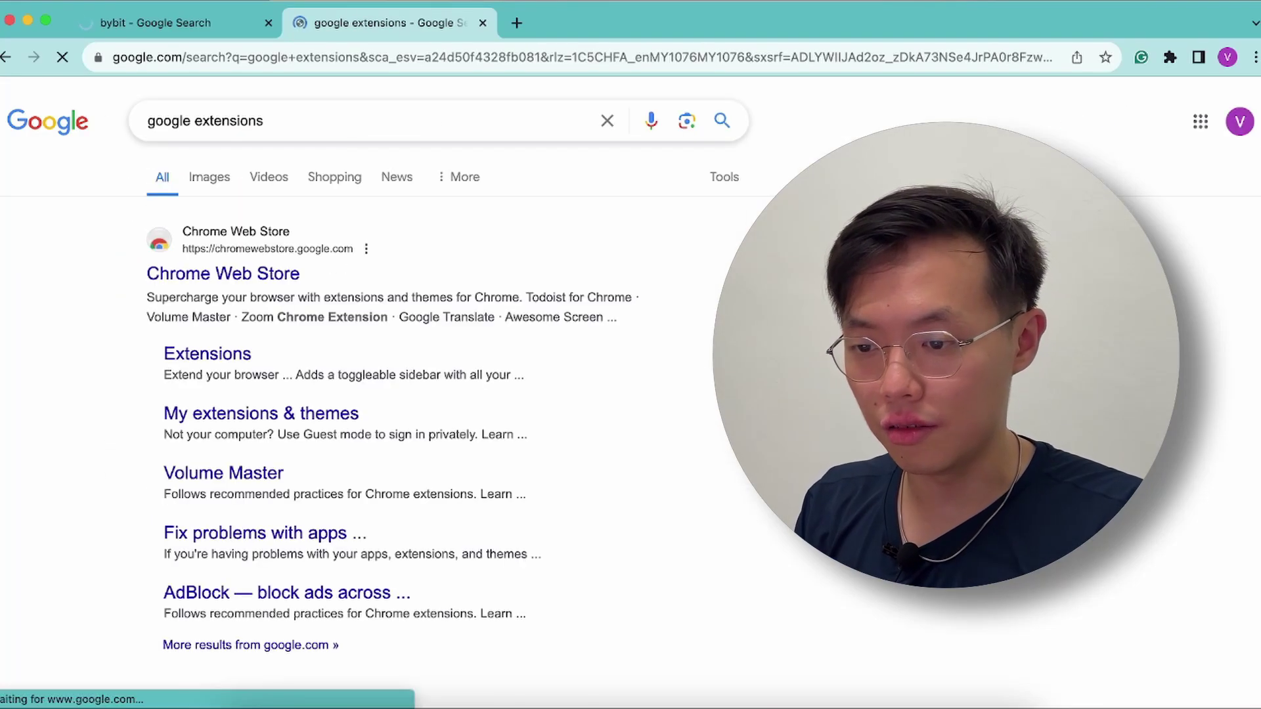
pyautogui.click(280, 280)
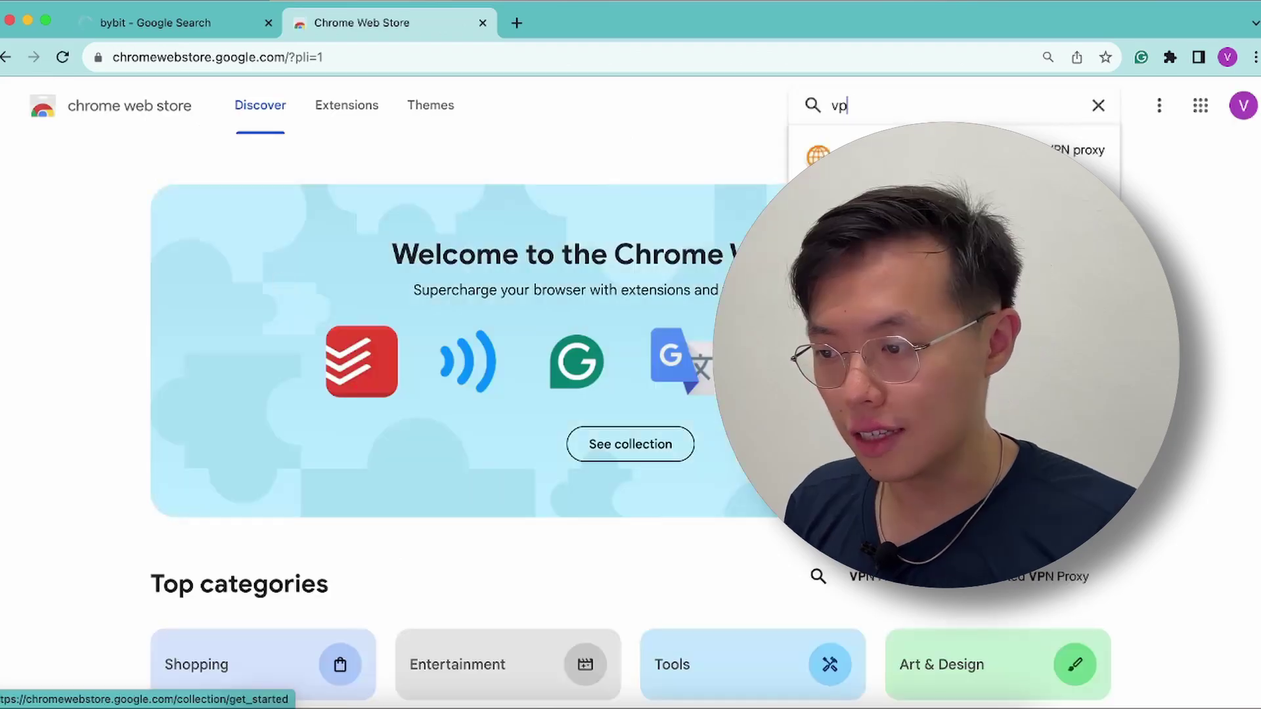
# Search the store for VPN extensions and open the Touch VPN page.
pyautogui.write('n')
pyautogui.press('Return')
pyautogui.scroll(-6, 657, 420)
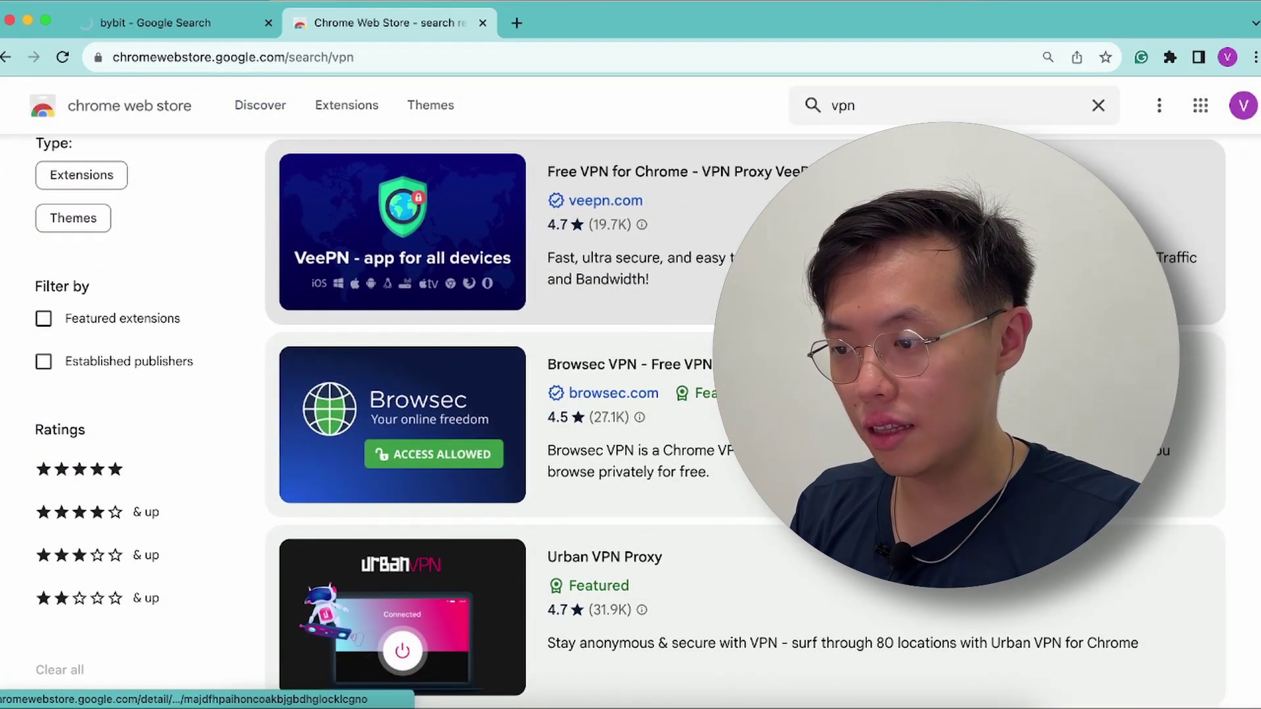
pyautogui.scroll(1, 629, 403)
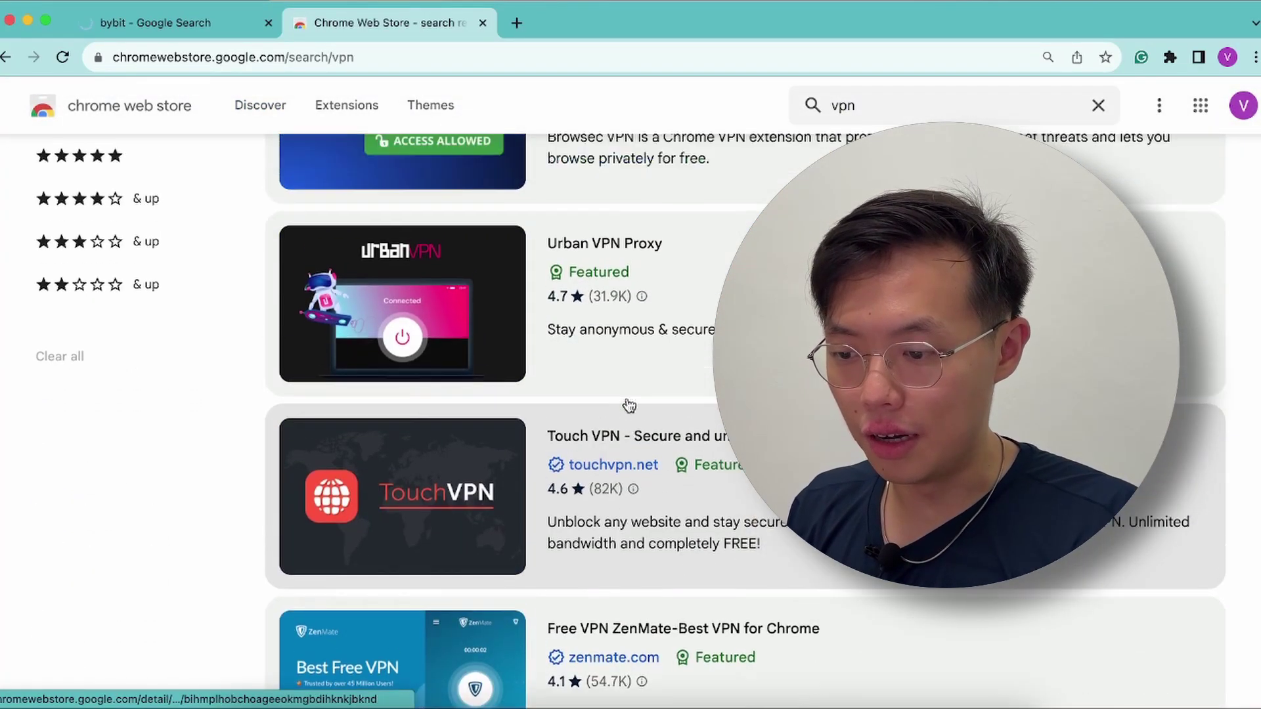
pyautogui.scroll(-1, 629, 403)
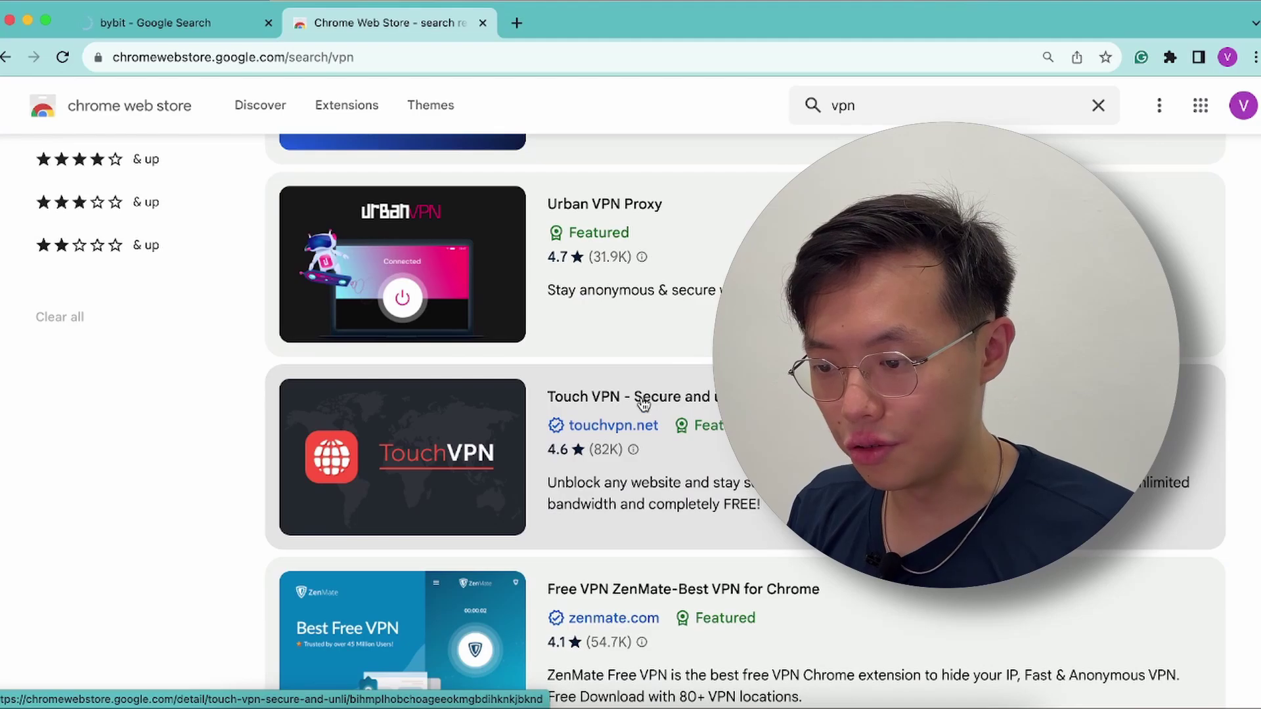
pyautogui.click(643, 402)
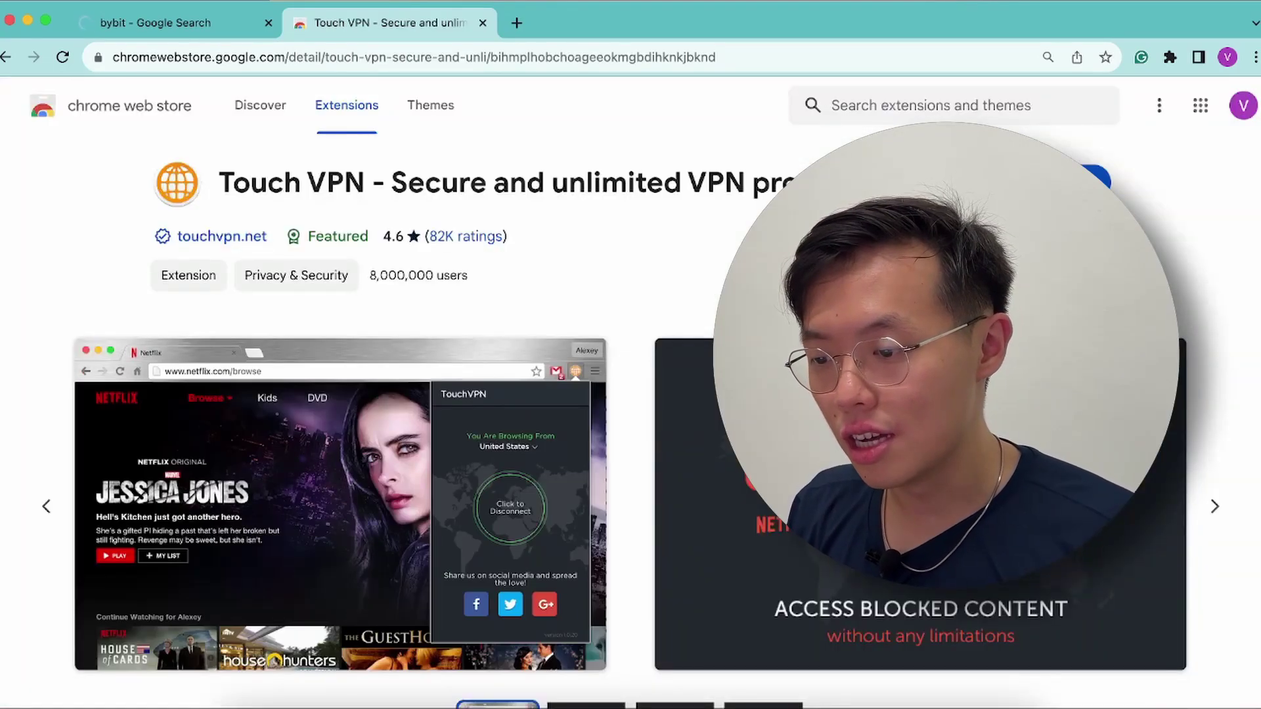
# Install the Touch VPN extension and pin it to the Chrome toolbar.
pyautogui.click(1064, 179)
pyautogui.click(762, 438)
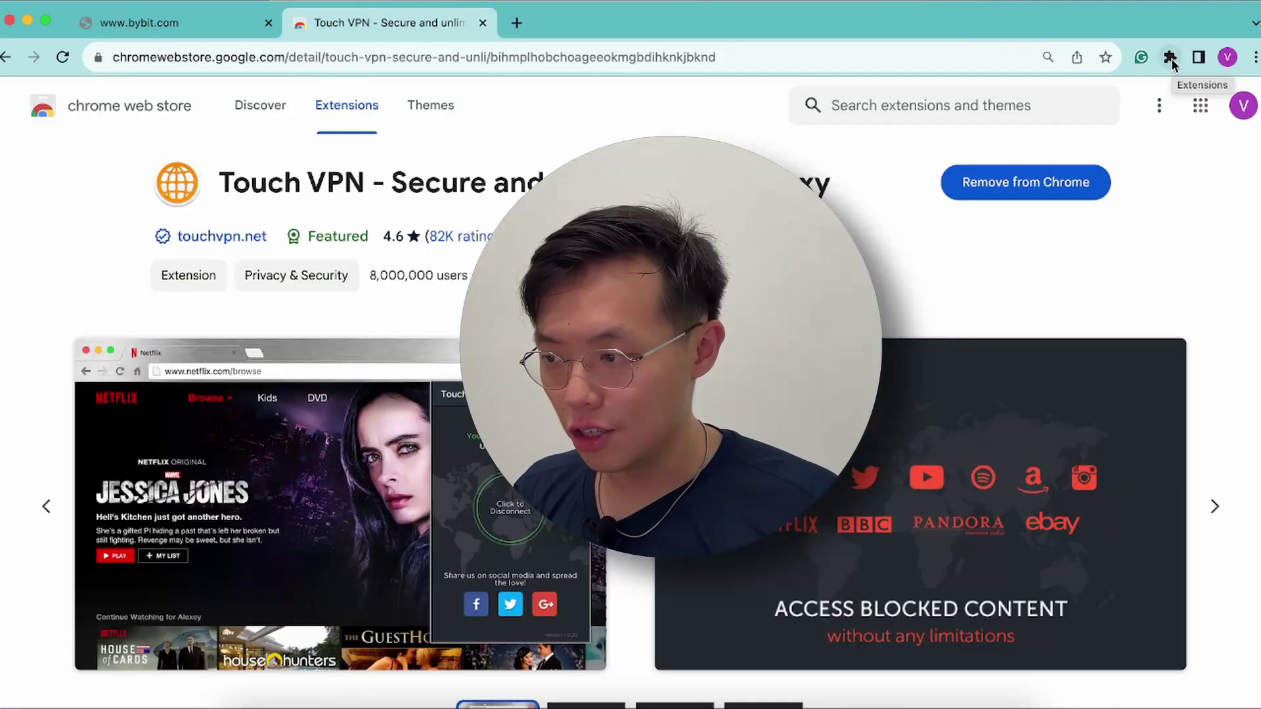
pyautogui.click(1170, 58)
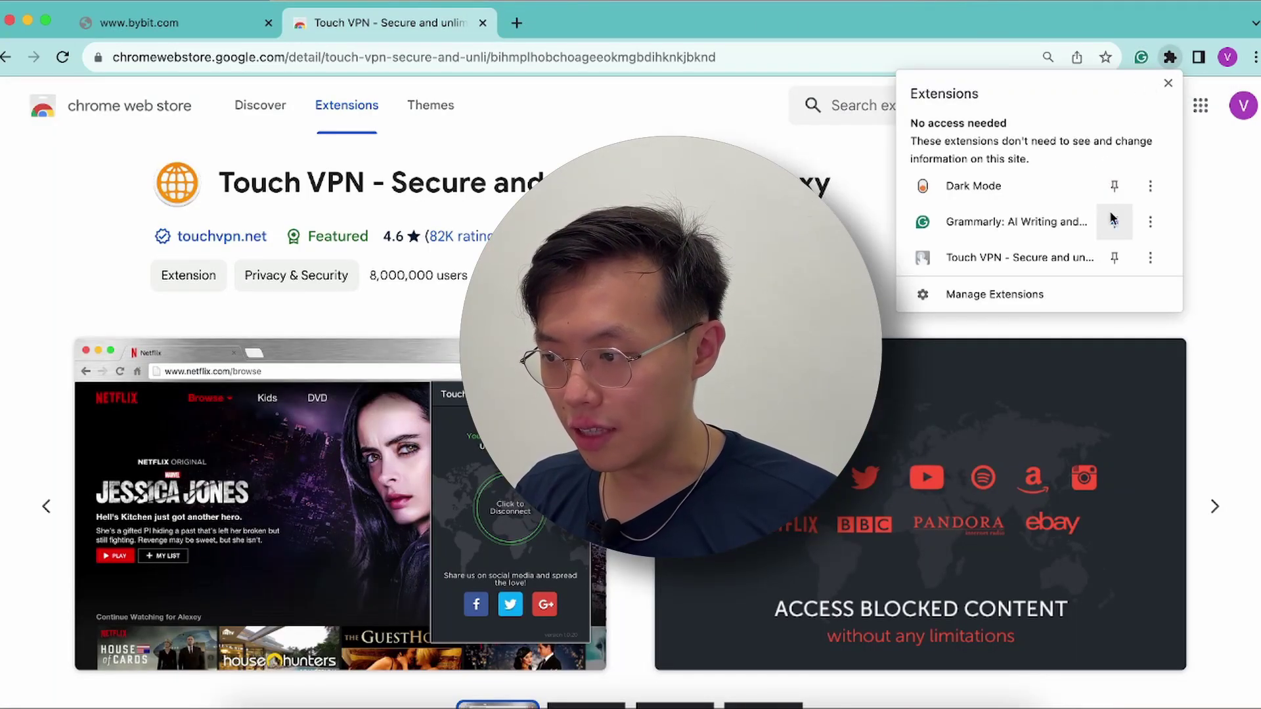
pyautogui.click(1115, 258)
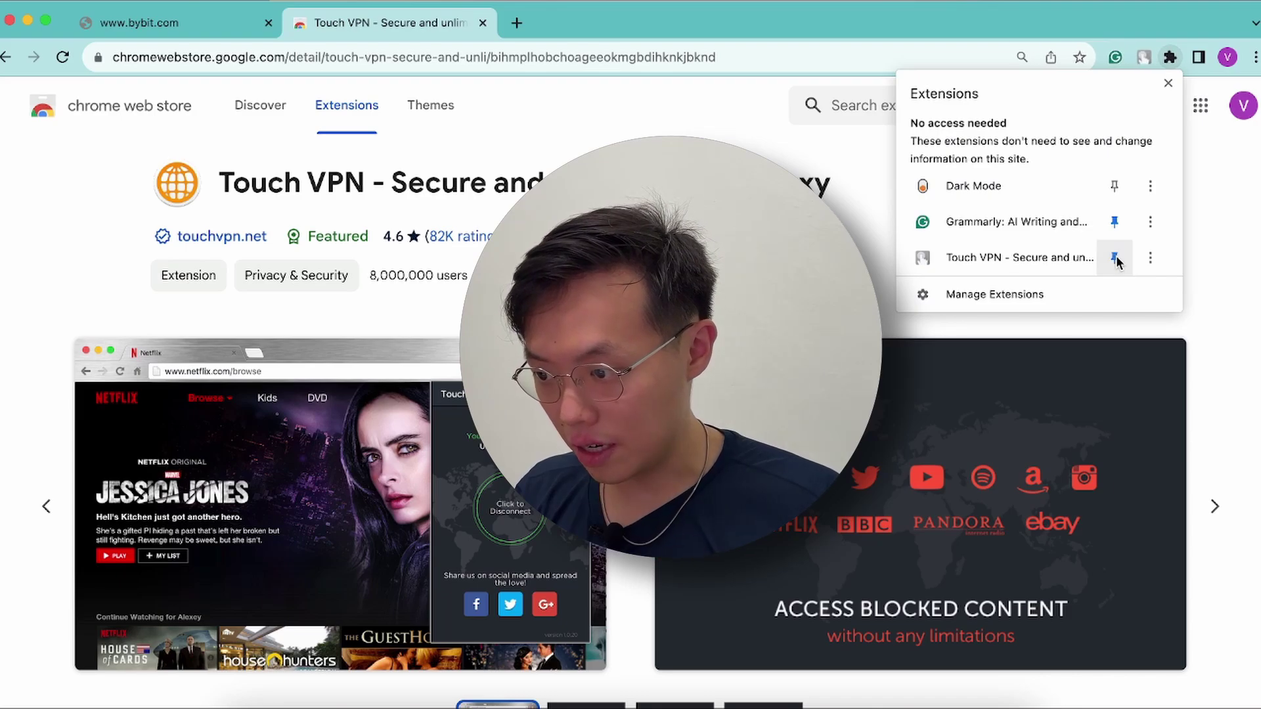
pyautogui.click(1141, 63)
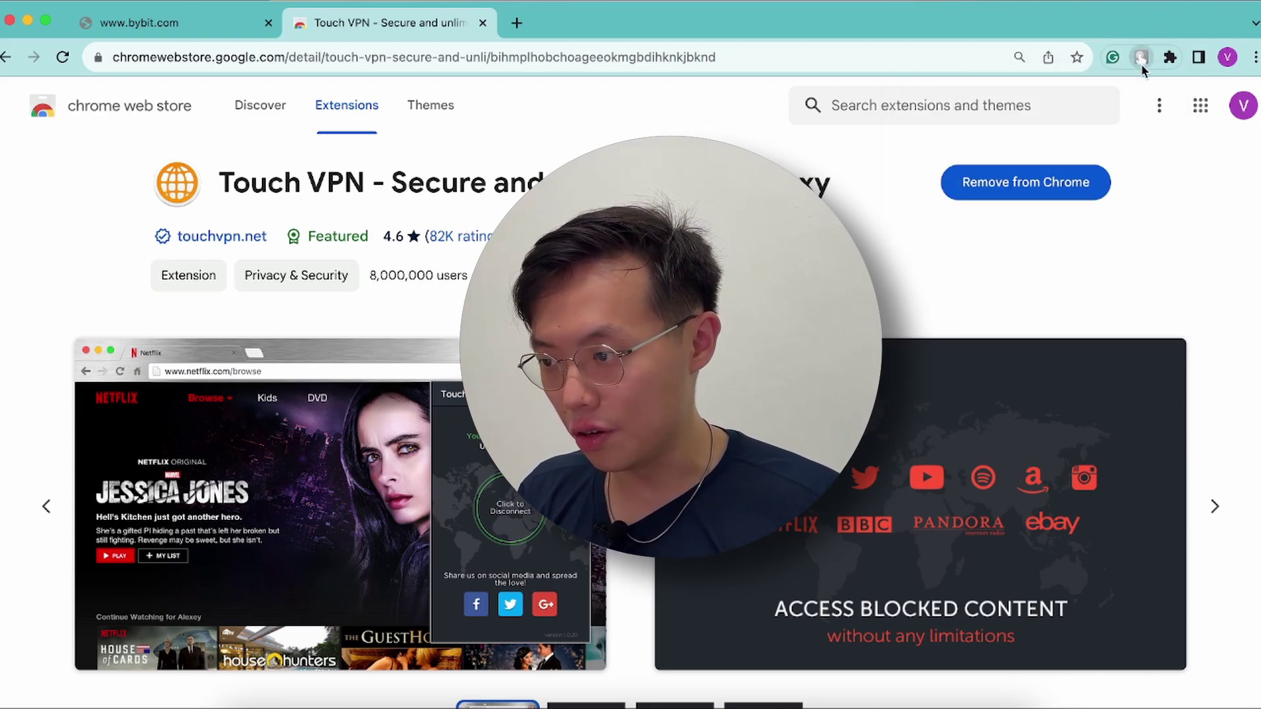
# Connect Touch VPN and return to the Bybit tab.
pyautogui.click(1141, 64)
pyautogui.click(979, 337)
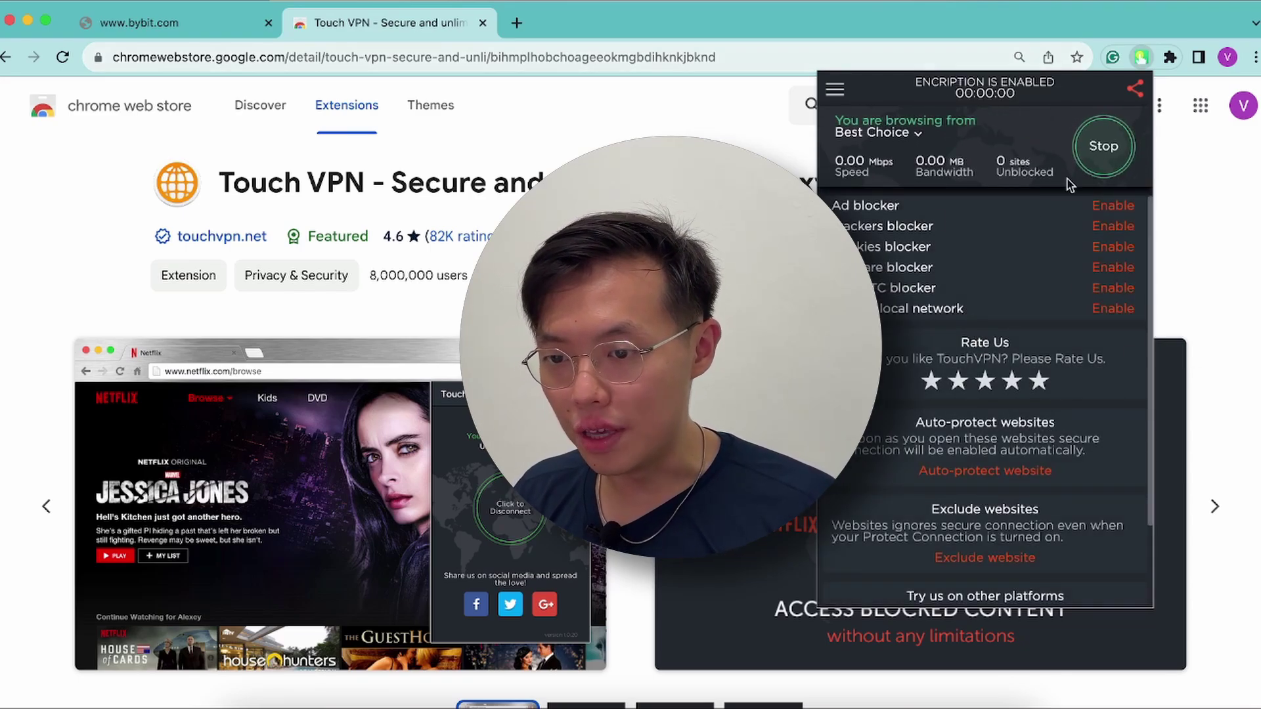
pyautogui.click(138, 24)
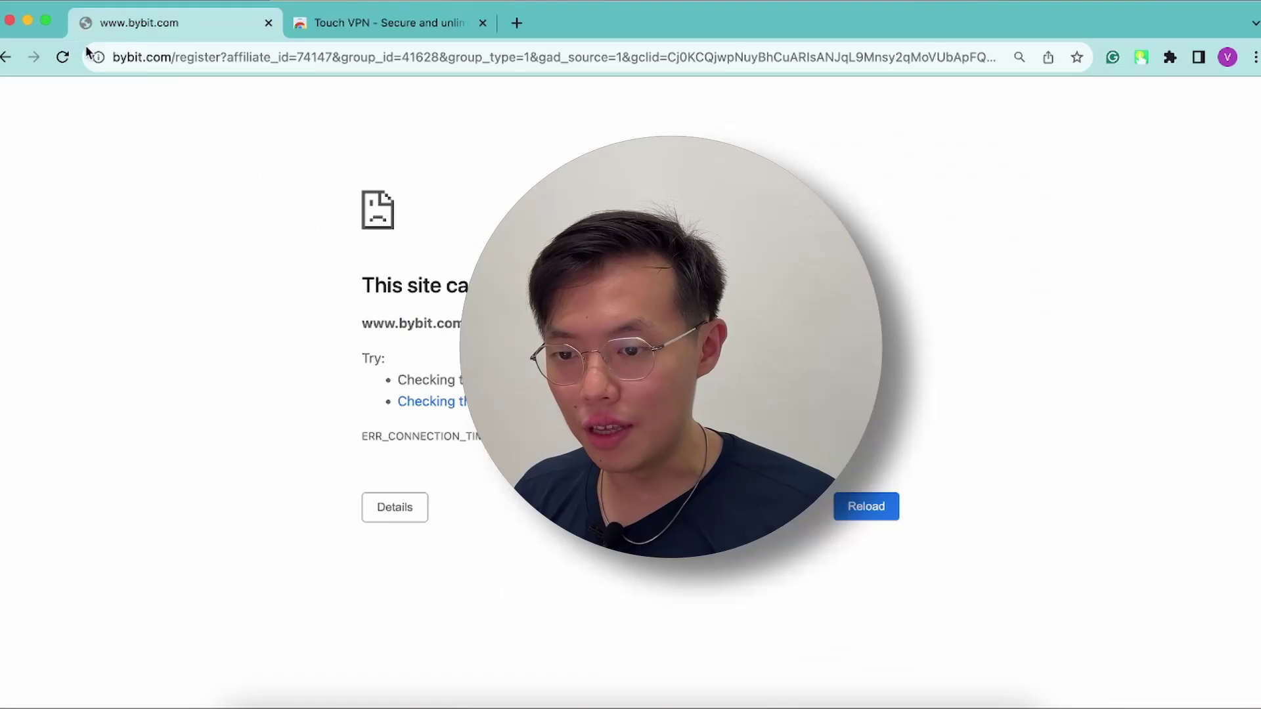
# Reload the Bybit tab after its connection-timed-out error.
pyautogui.click(63, 57)
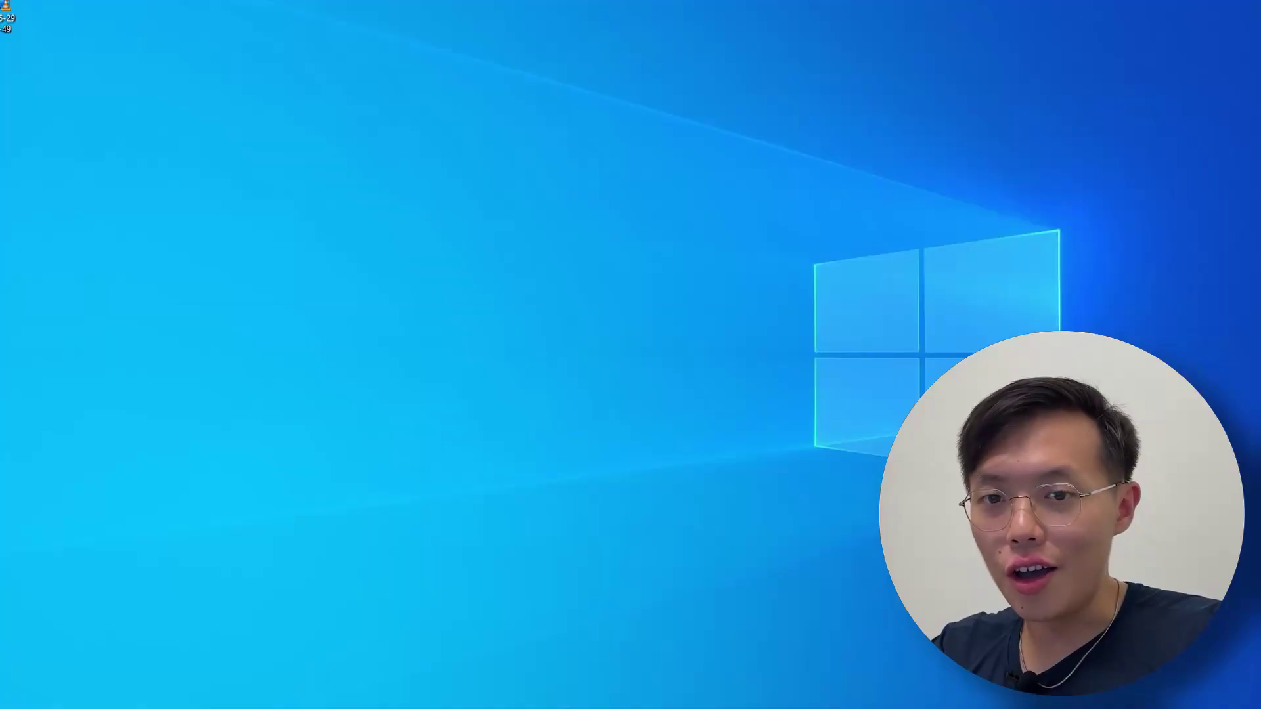
# Launch Control Panel and open Network and Sharing Center's adapter settings list.
pyautogui.press('super')
pyautogui.write('control')
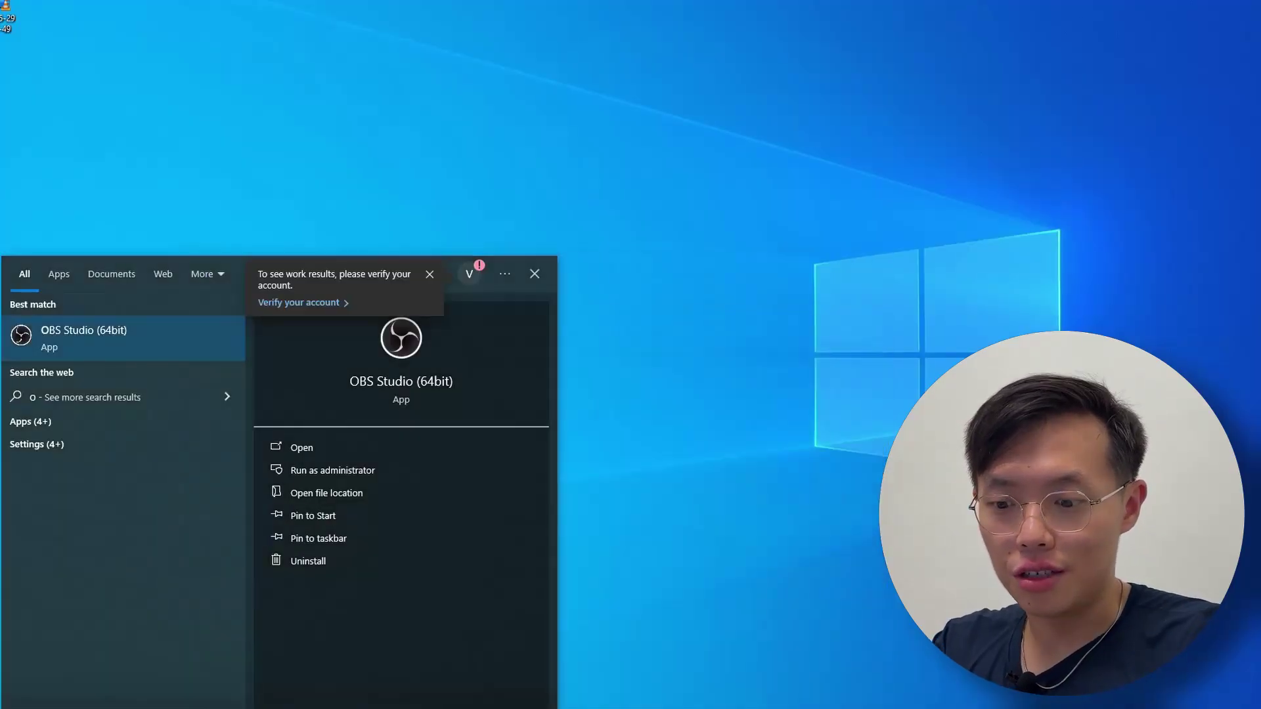
pyautogui.press('Return')
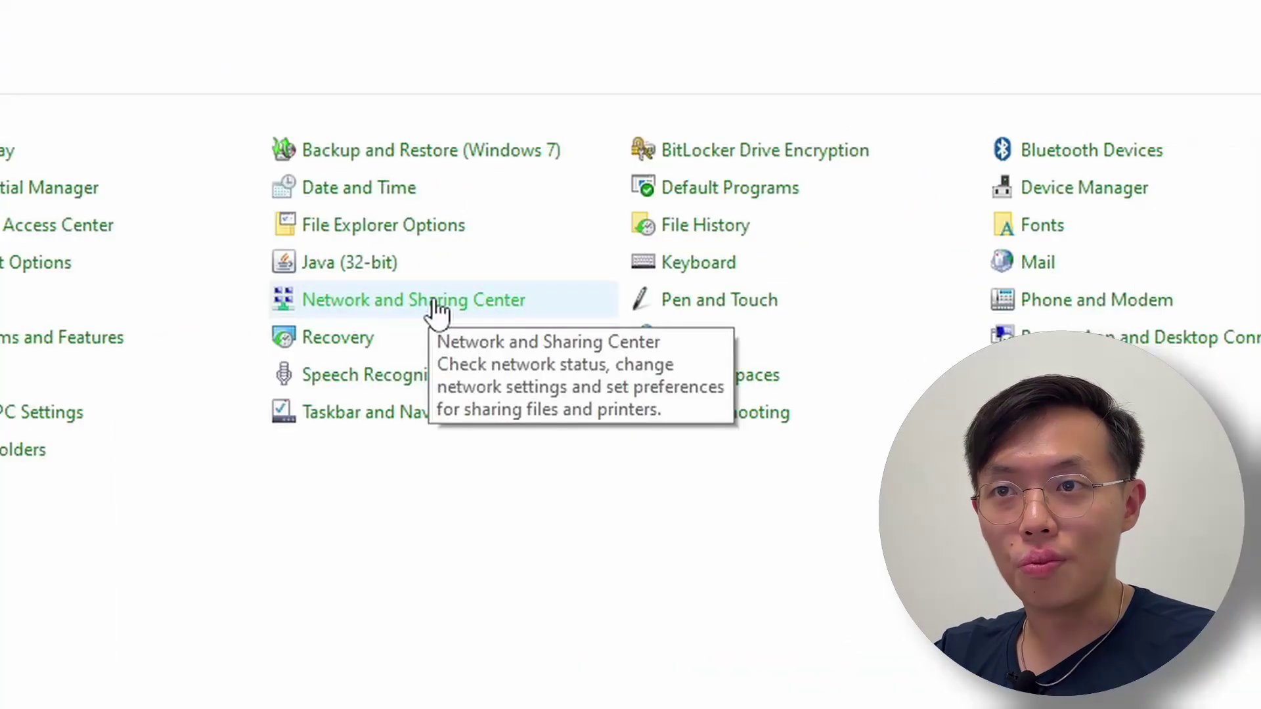
pyautogui.click(541, 247)
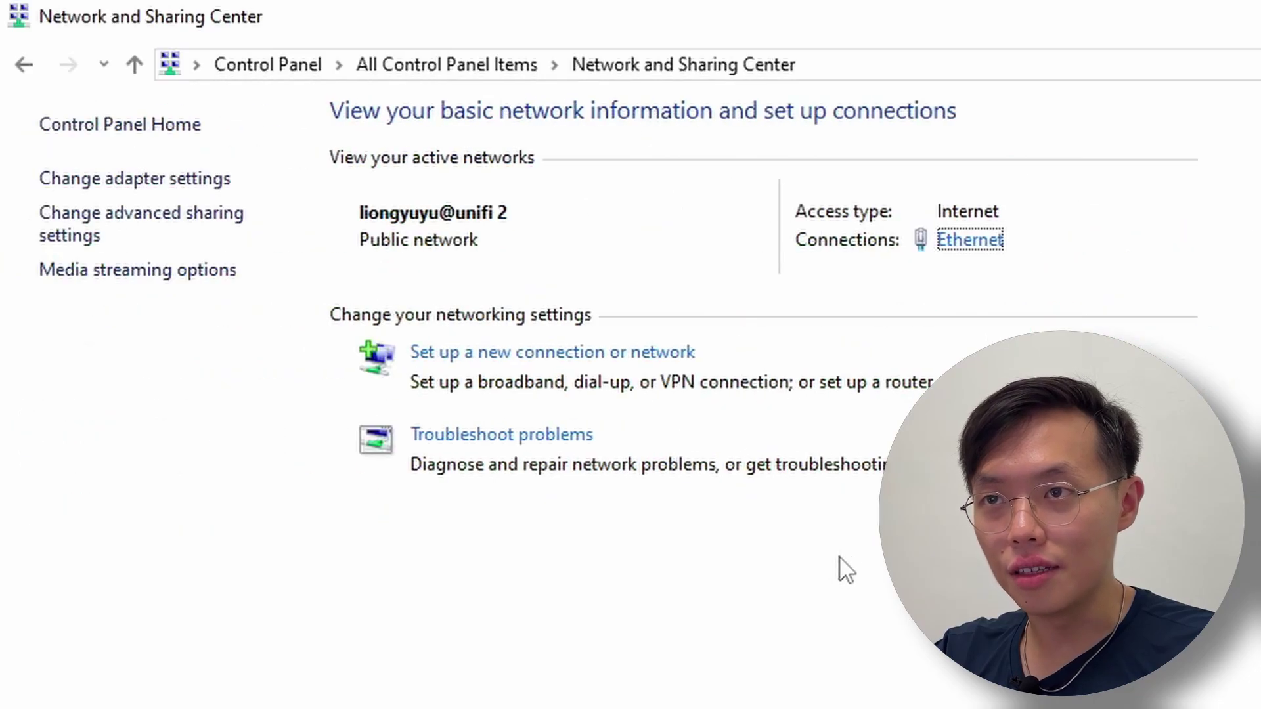
pyautogui.click(202, 186)
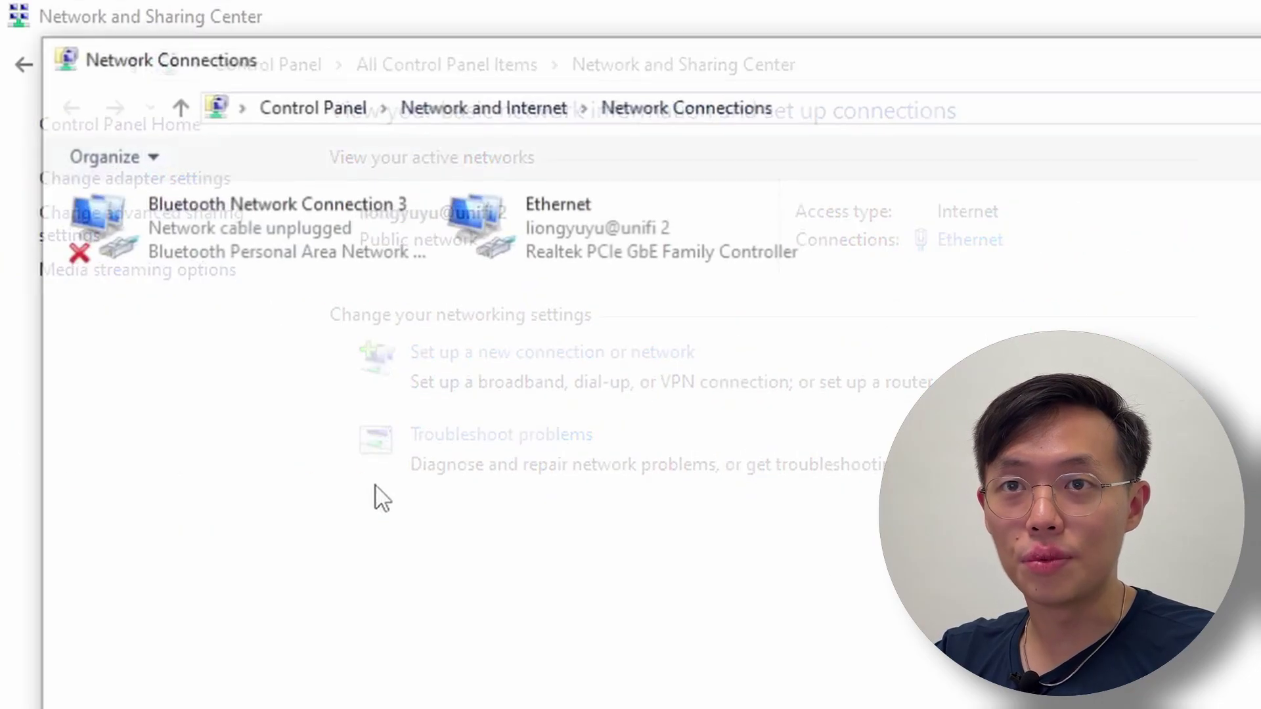
pyautogui.moveTo(811, 55); pyautogui.dragTo(1188, 42)
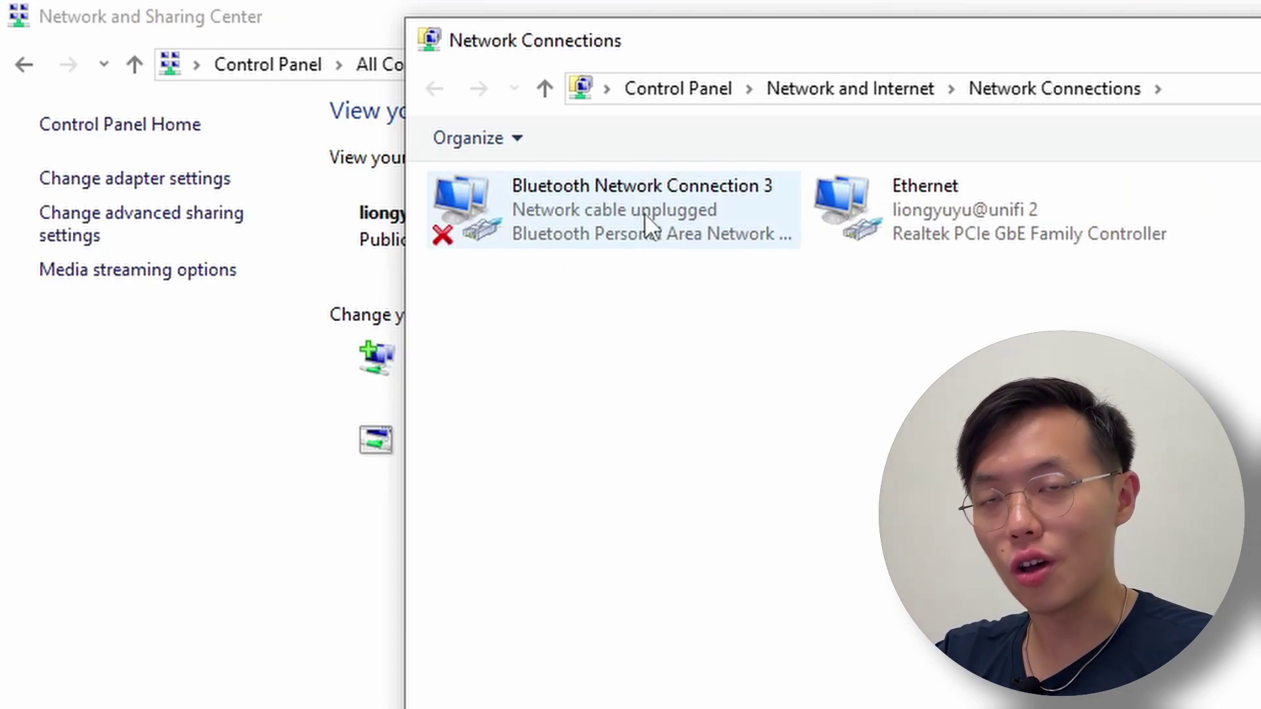
# Open Ethernet Status and review its details, including IPv4 address 192.168.0.10, then close them.
pyautogui.rightClick(956, 208)
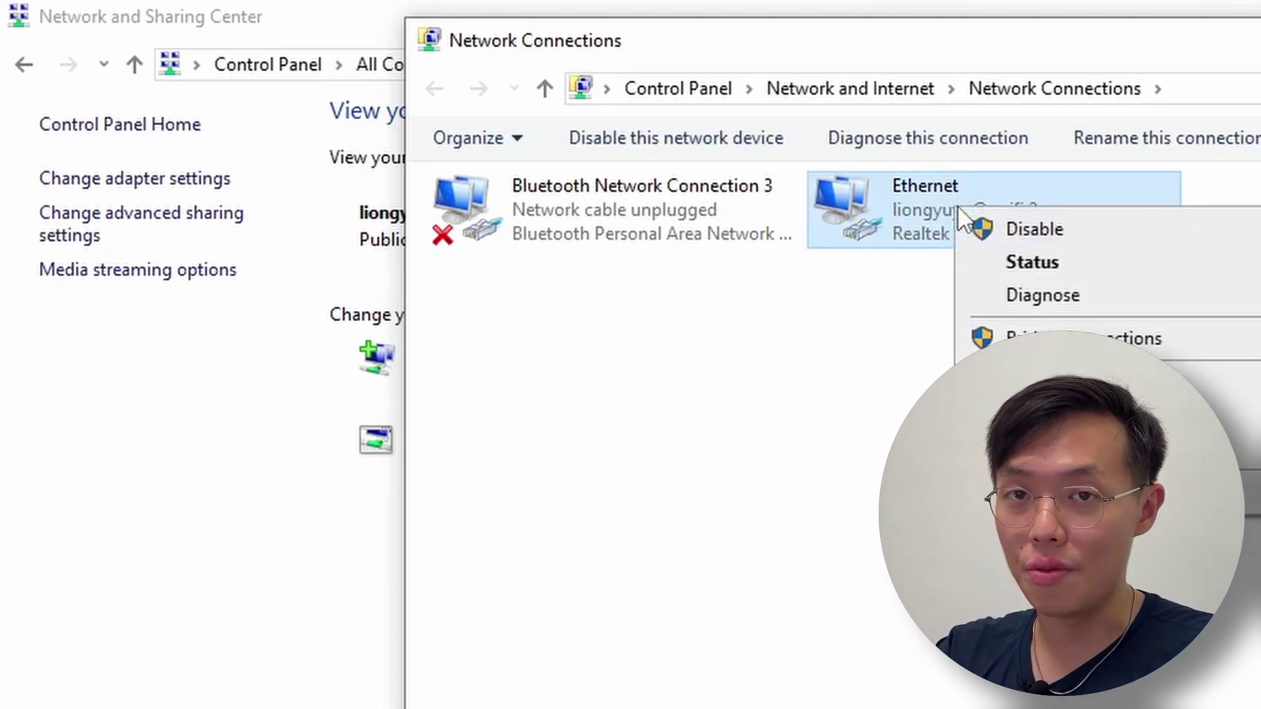
pyautogui.click(918, 217)
pyautogui.rightClick(541, 197)
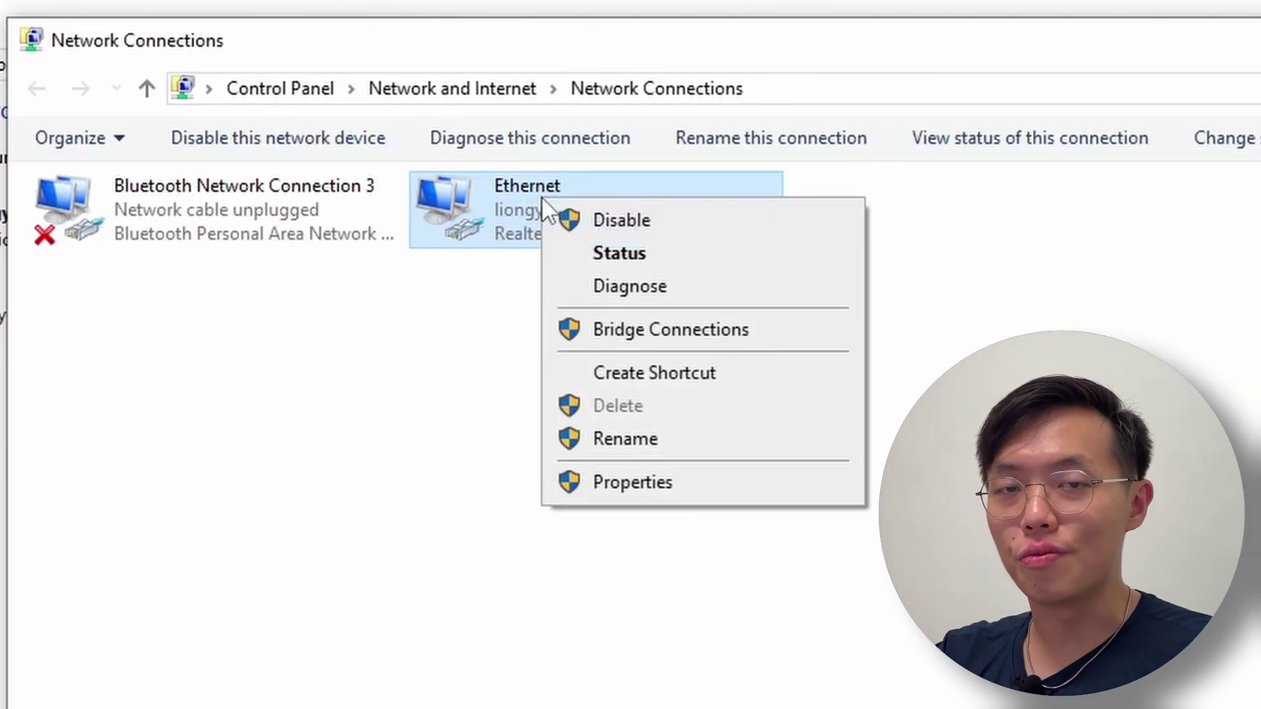
pyautogui.click(634, 256)
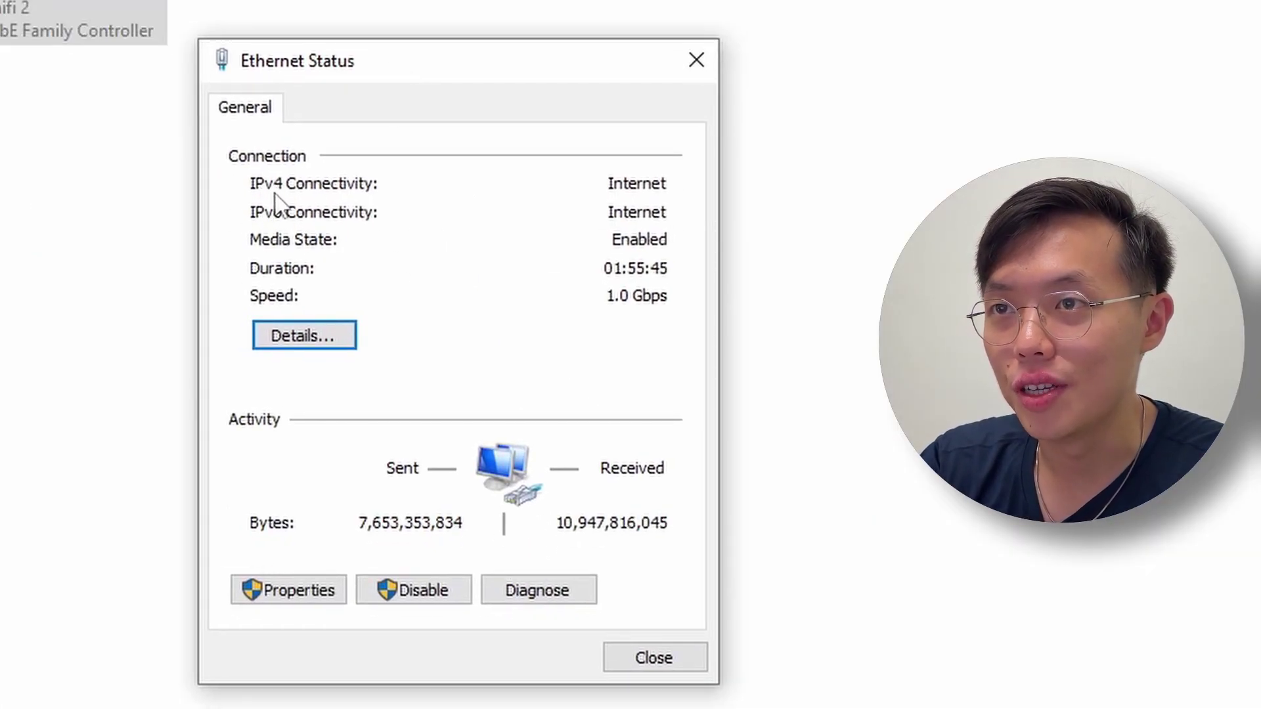
pyautogui.click(320, 336)
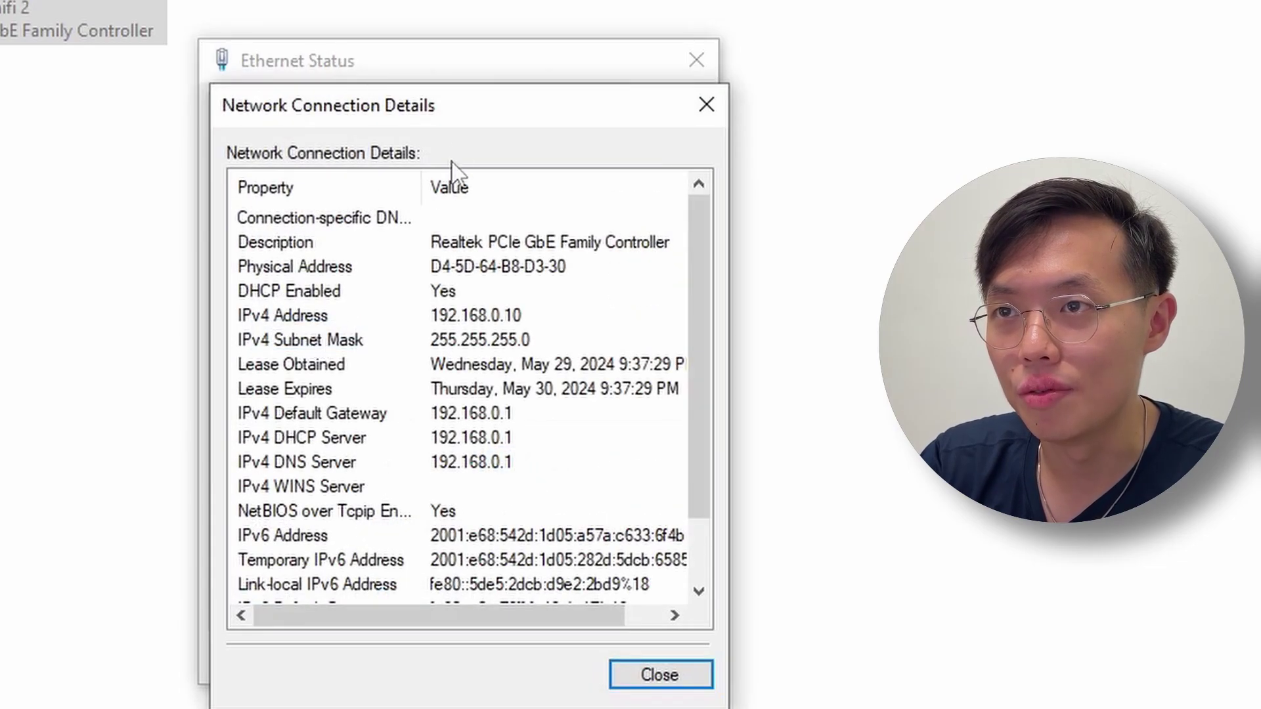
pyautogui.moveTo(470, 109)
pyautogui.mouseDown()
pyautogui.moveTo(131, 152)
pyautogui.moveTo(506, 107)
pyautogui.moveTo(449, 105)
pyautogui.mouseUp()
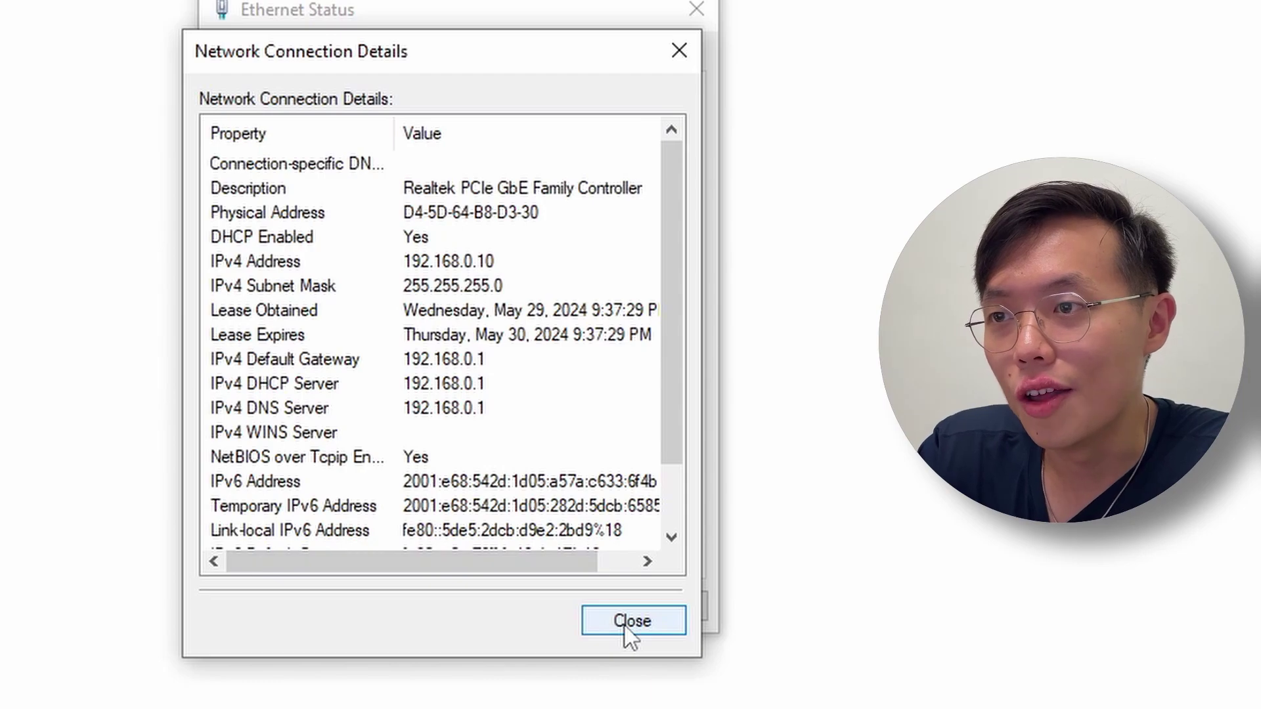
pyautogui.click(626, 627)
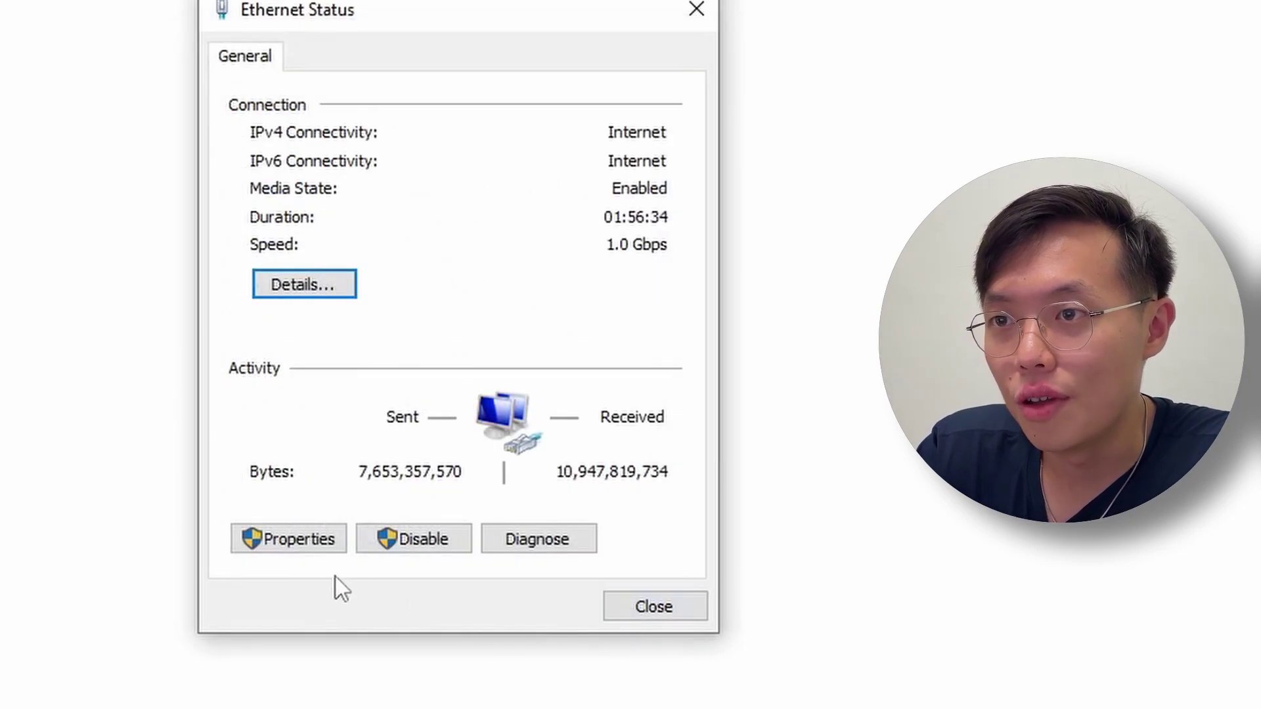
# Open Ethernet's TCP/IPv4 properties and select 'Use the following IP address'.
pyautogui.click(302, 544)
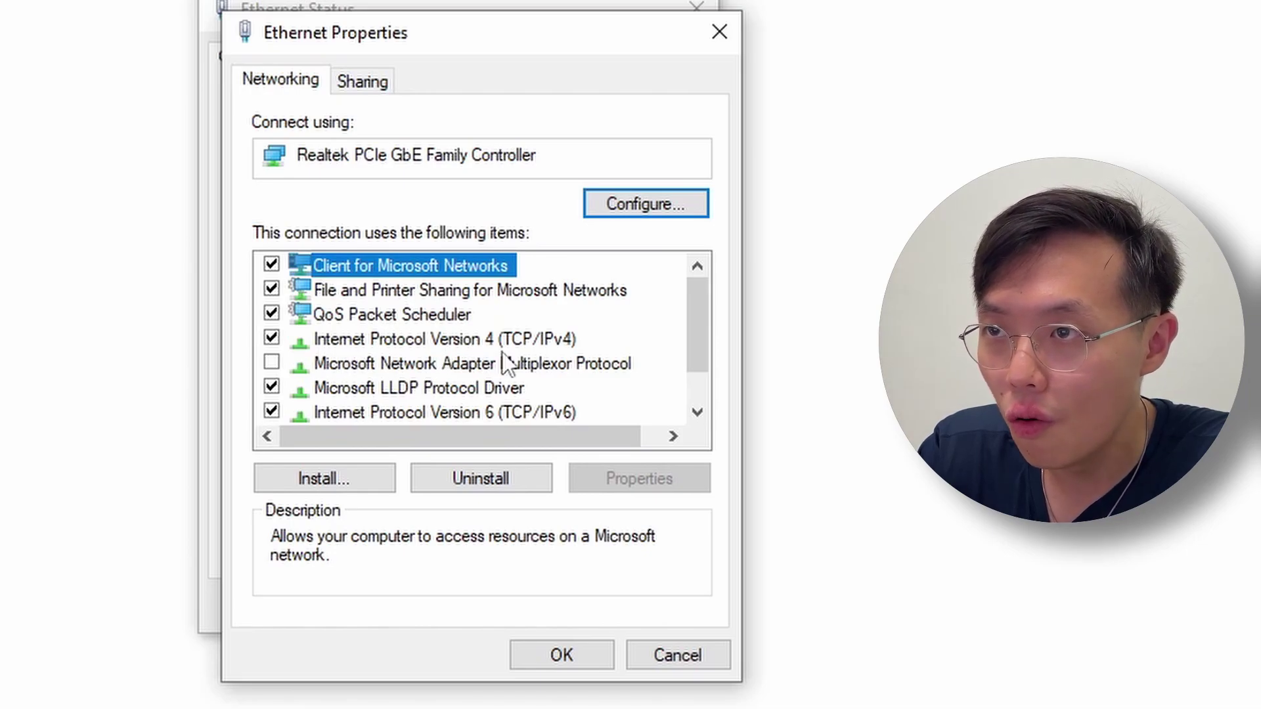
pyautogui.doubleClick(521, 339)
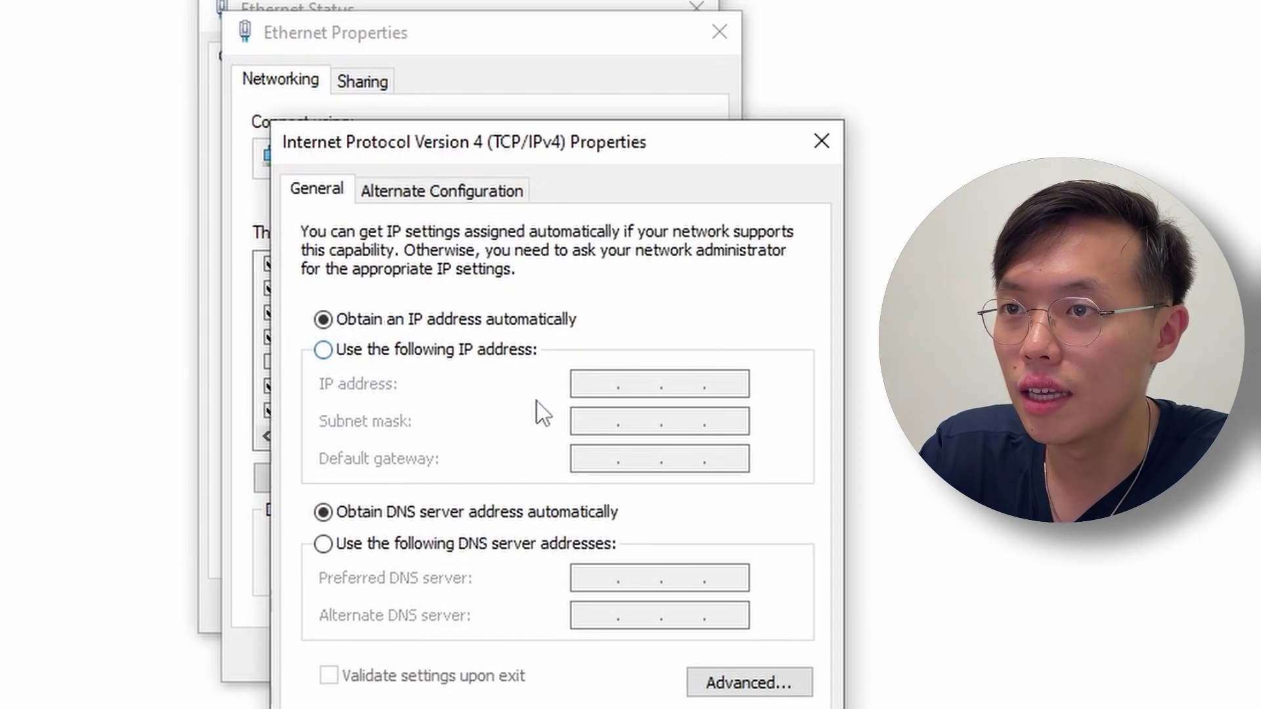
pyautogui.moveTo(585, 142); pyautogui.dragTo(529, 74)
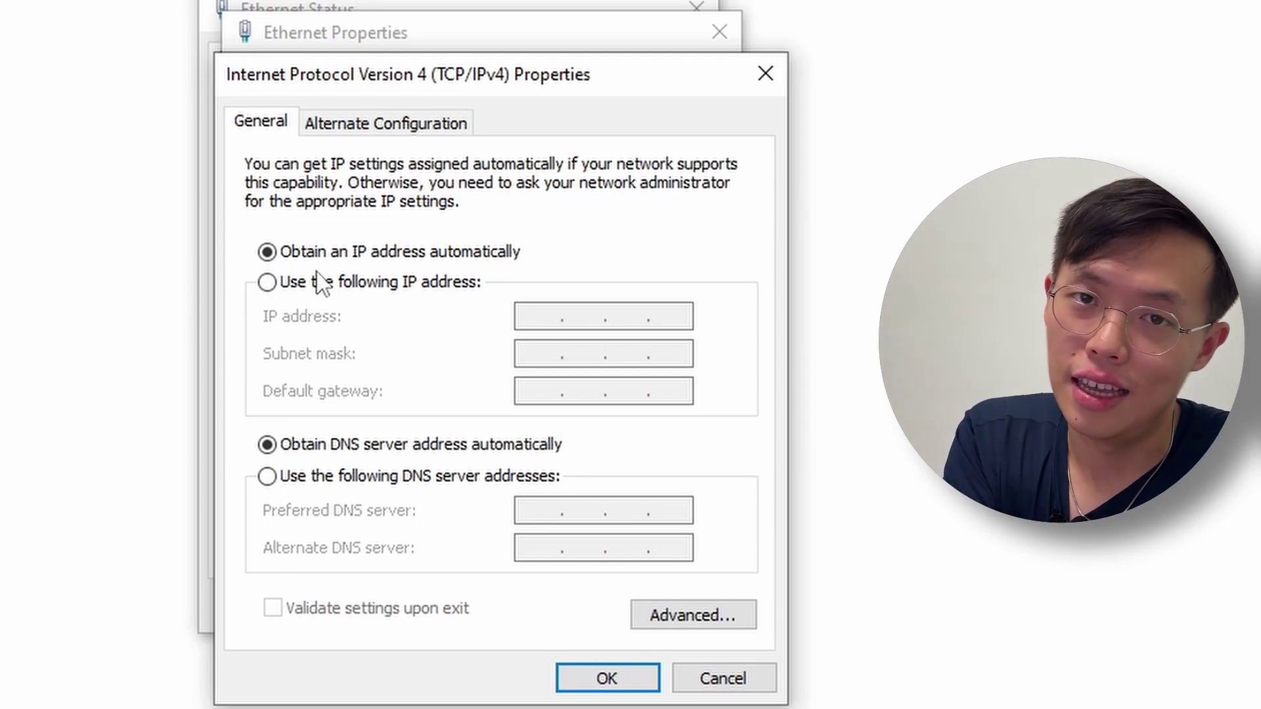
pyautogui.click(362, 289)
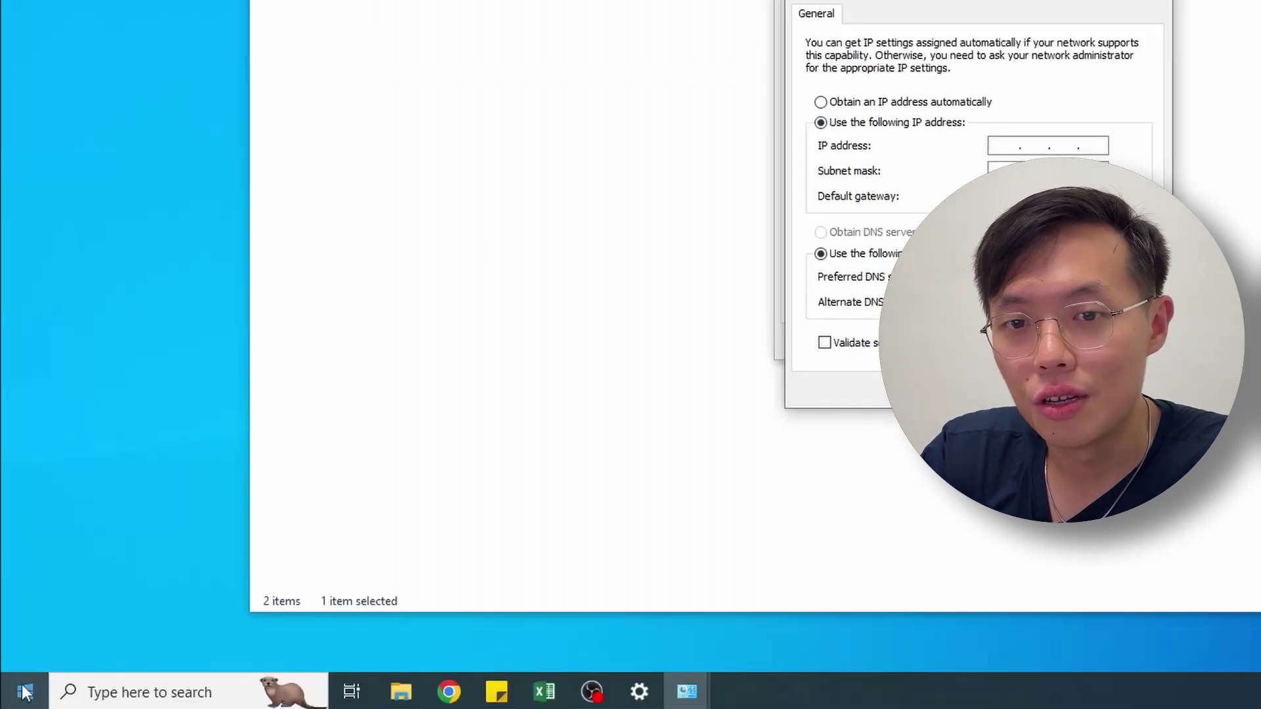
# Open Windows PowerShell (Admin) and run ipconfig beside the IPv4 settings window.
pyautogui.rightClick(25, 692)
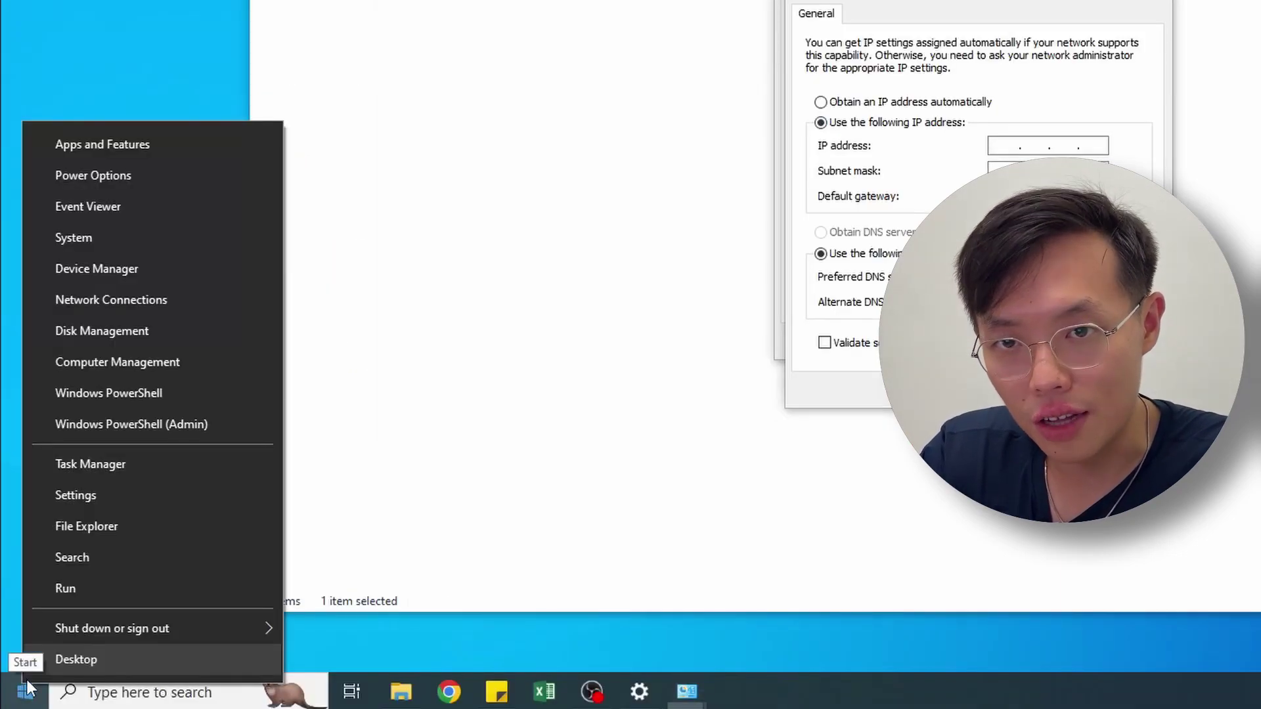
pyautogui.click(69, 427)
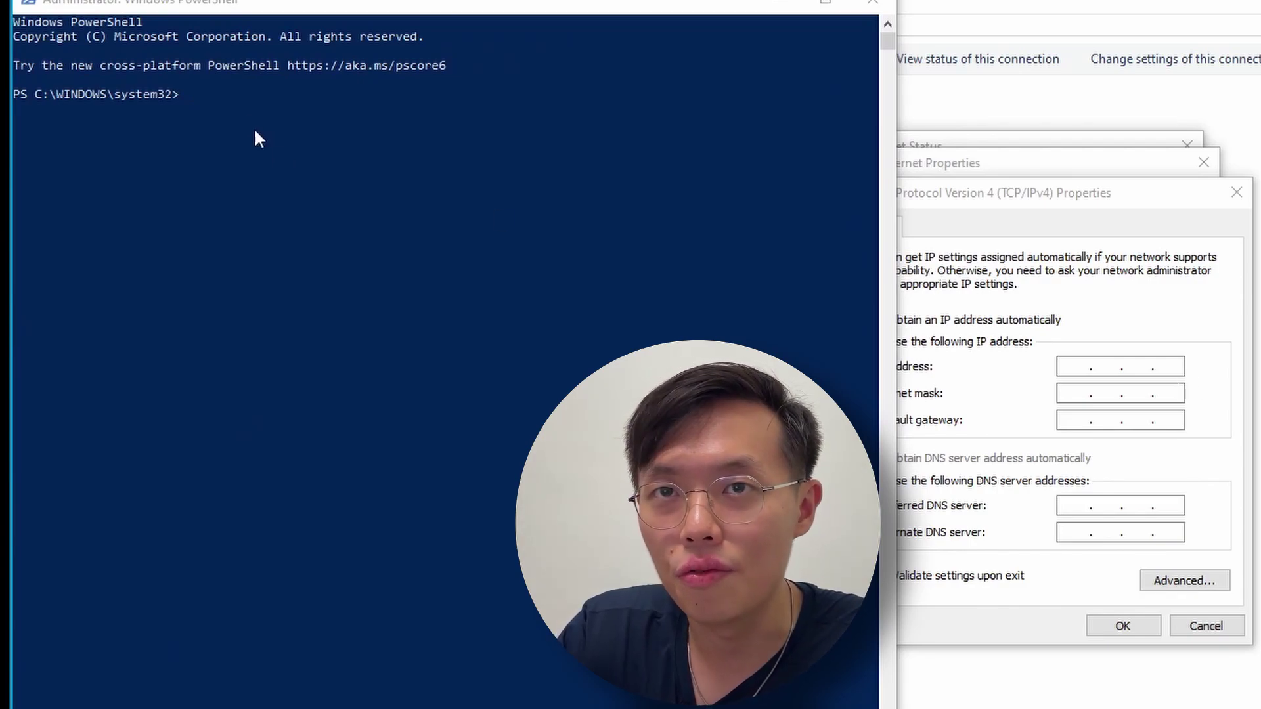
pyautogui.click(191, 94)
pyautogui.click(178, 92)
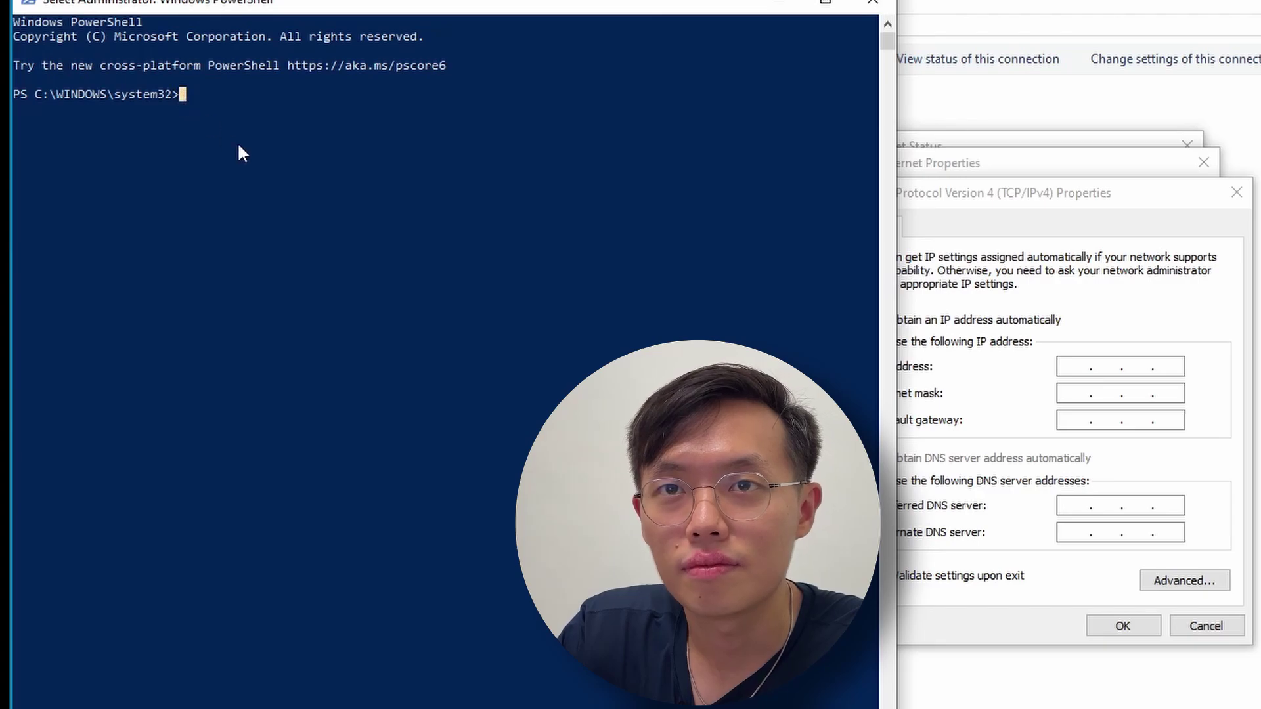
pyautogui.write('ipconfig')
pyautogui.press('Return')
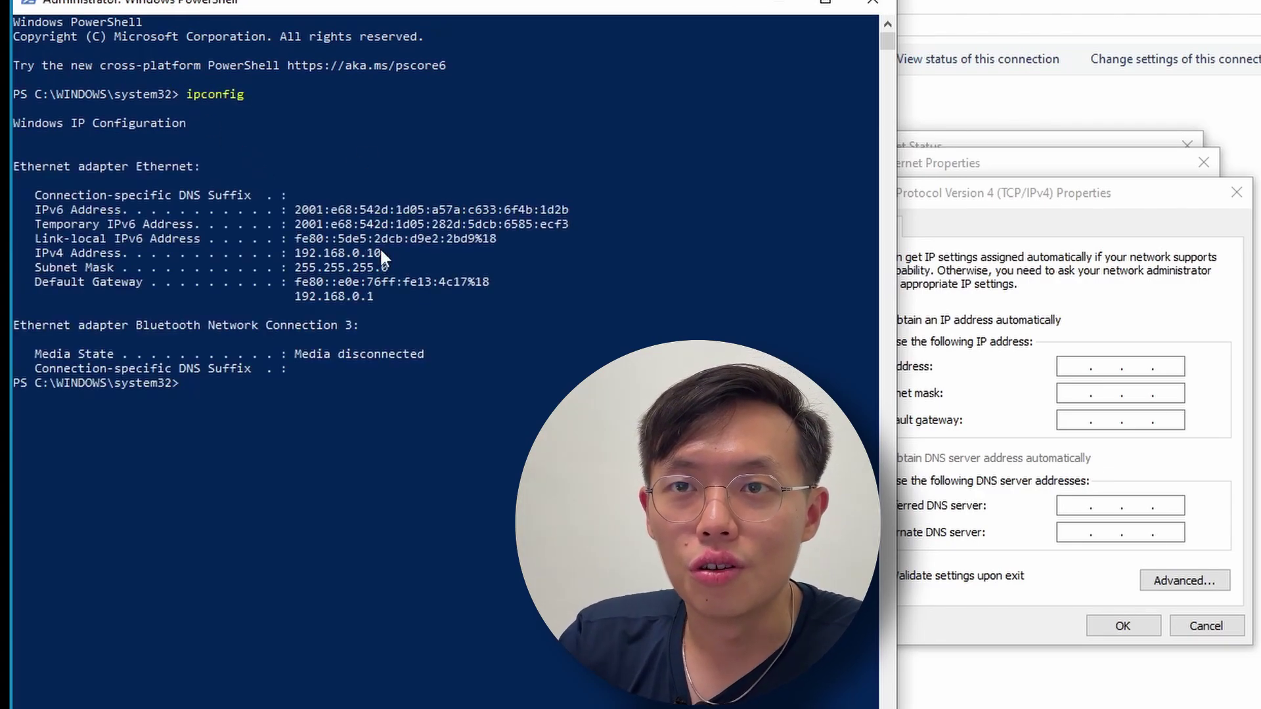
pyautogui.moveTo(555, 3); pyautogui.dragTo(636, 69)
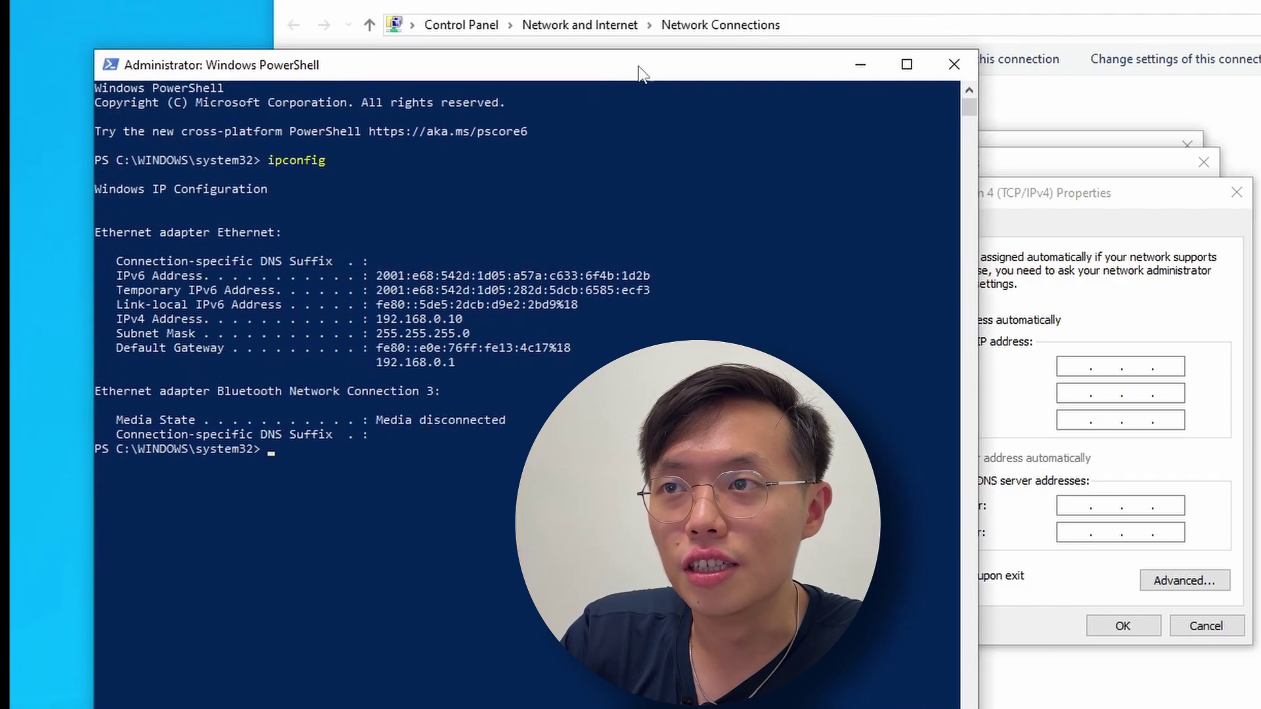
pyautogui.moveTo(1042, 184); pyautogui.dragTo(1213, 178)
pyautogui.click(689, 125)
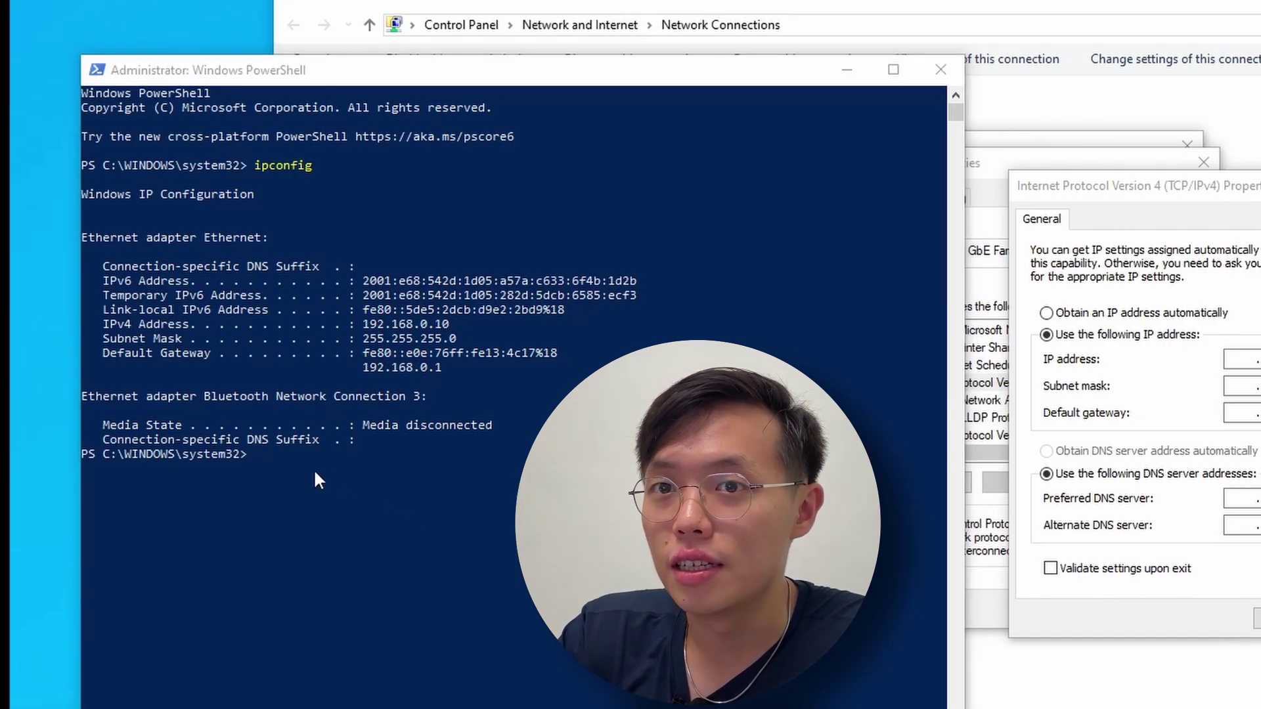
# Run arp -a to list the devices on the network.
pyautogui.click(258, 455)
pyautogui.click(243, 455)
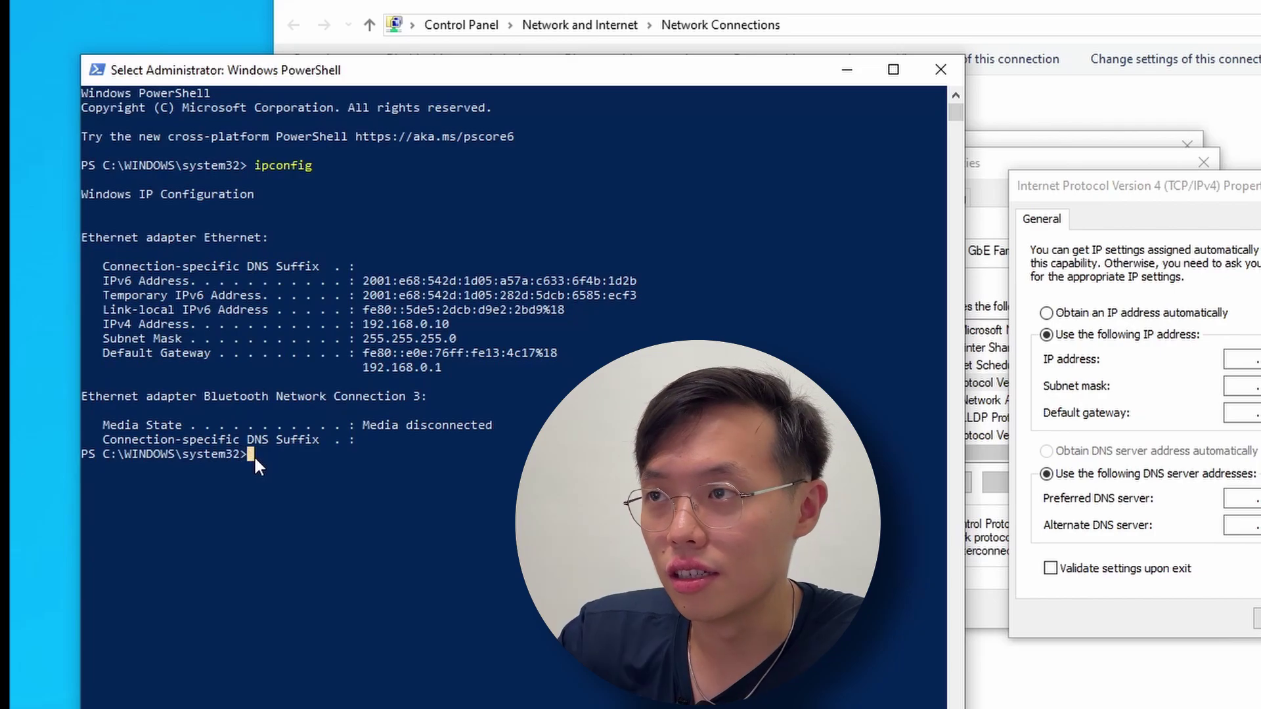
pyautogui.write('arp')
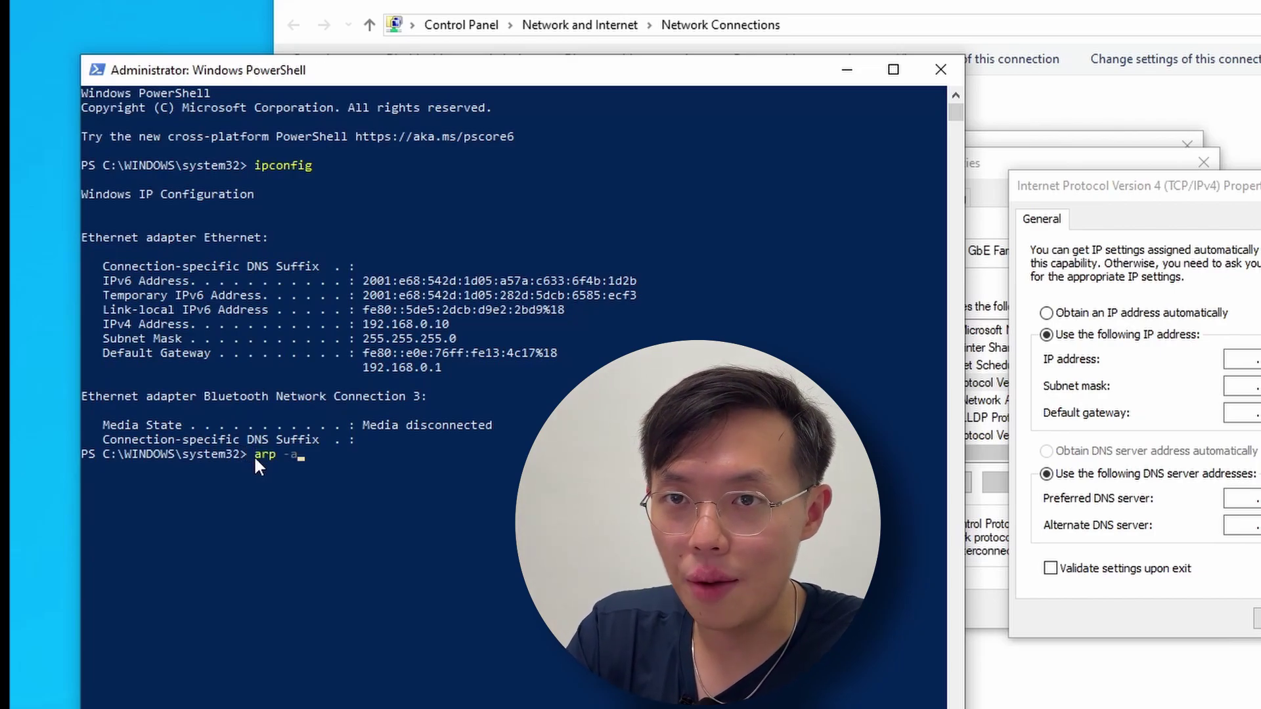
pyautogui.write(' -a')
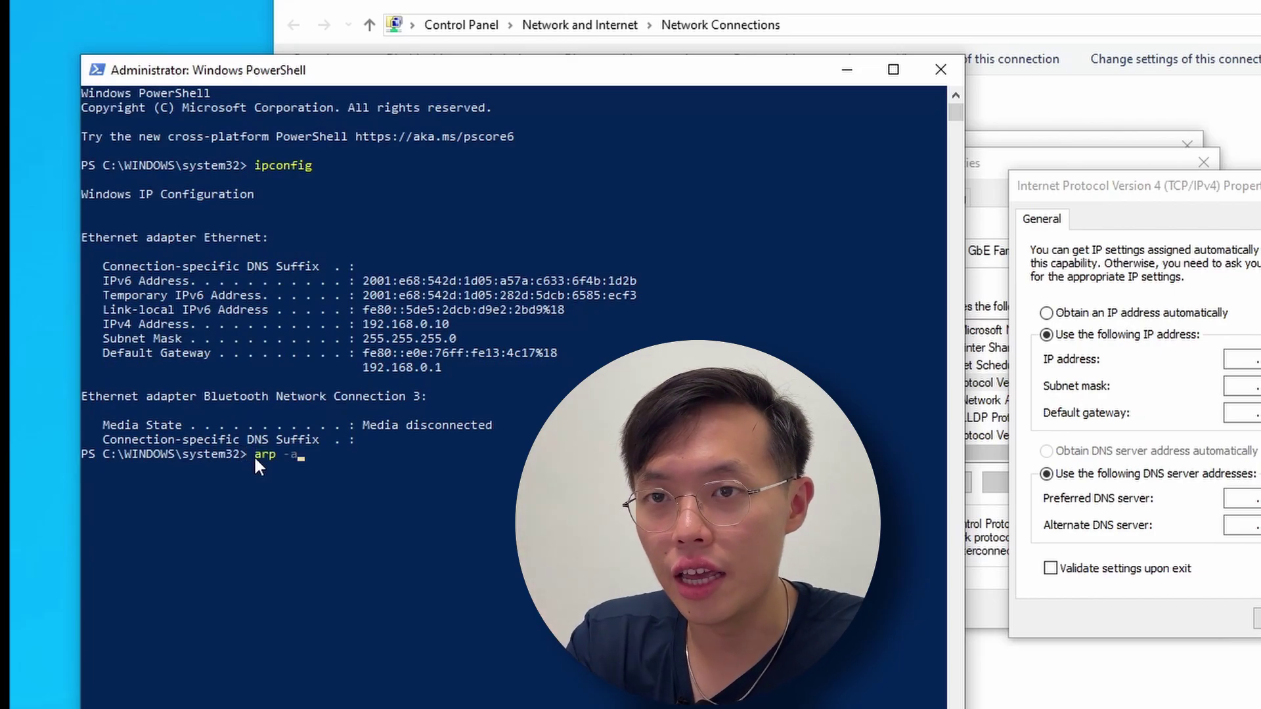
pyautogui.press('Return')
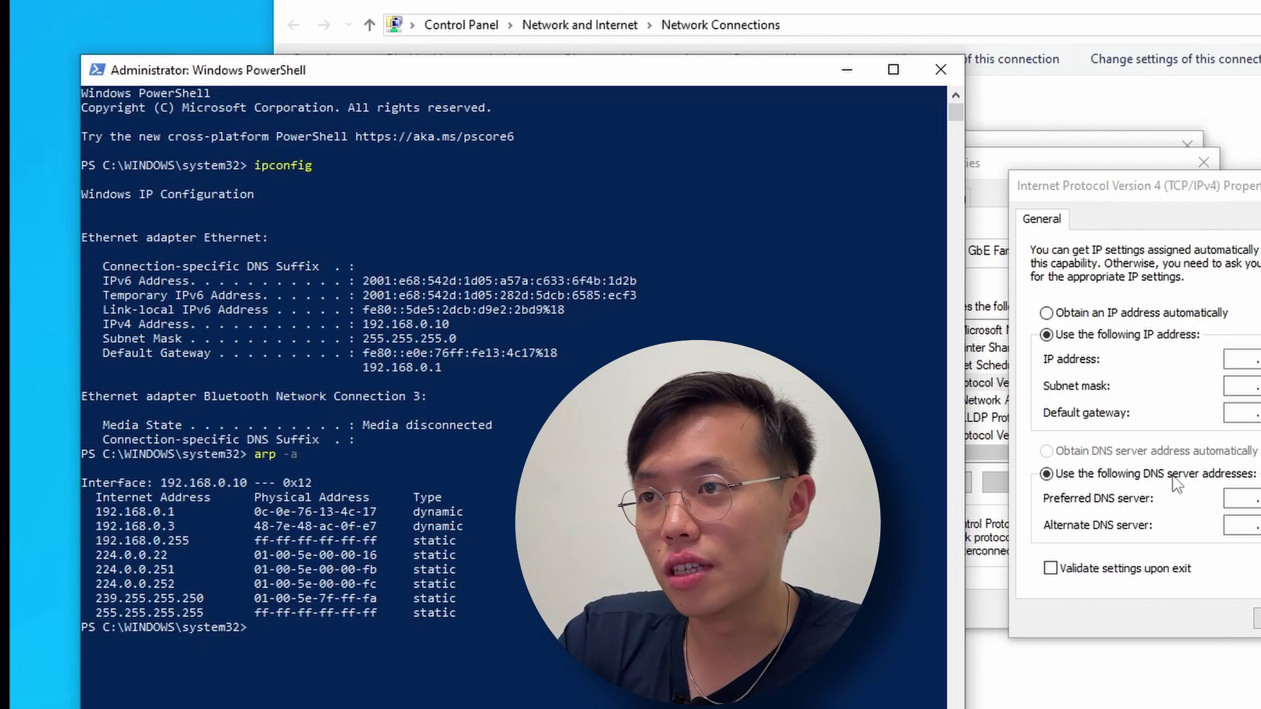
# Enter IP 192.168.0.25, mask 255.255.255.0 and gateway 192.168.0.1.
pyautogui.click(1241, 365)
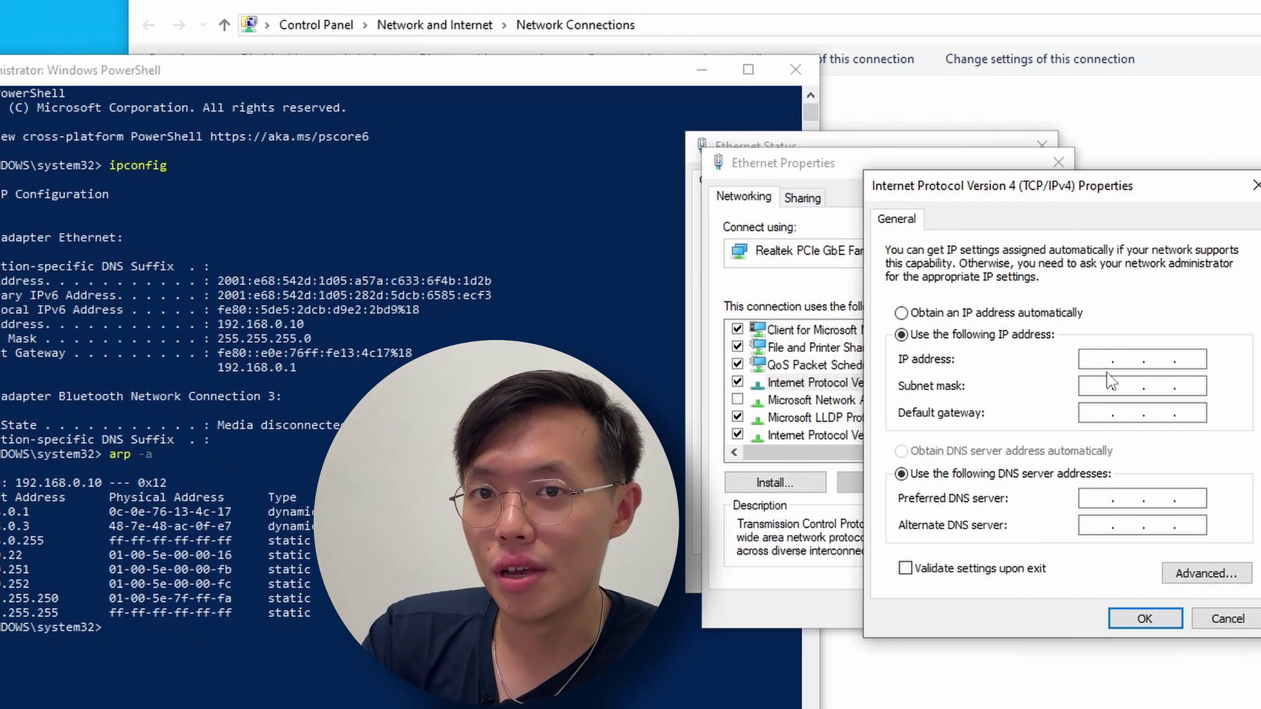
pyautogui.write('192 . ')
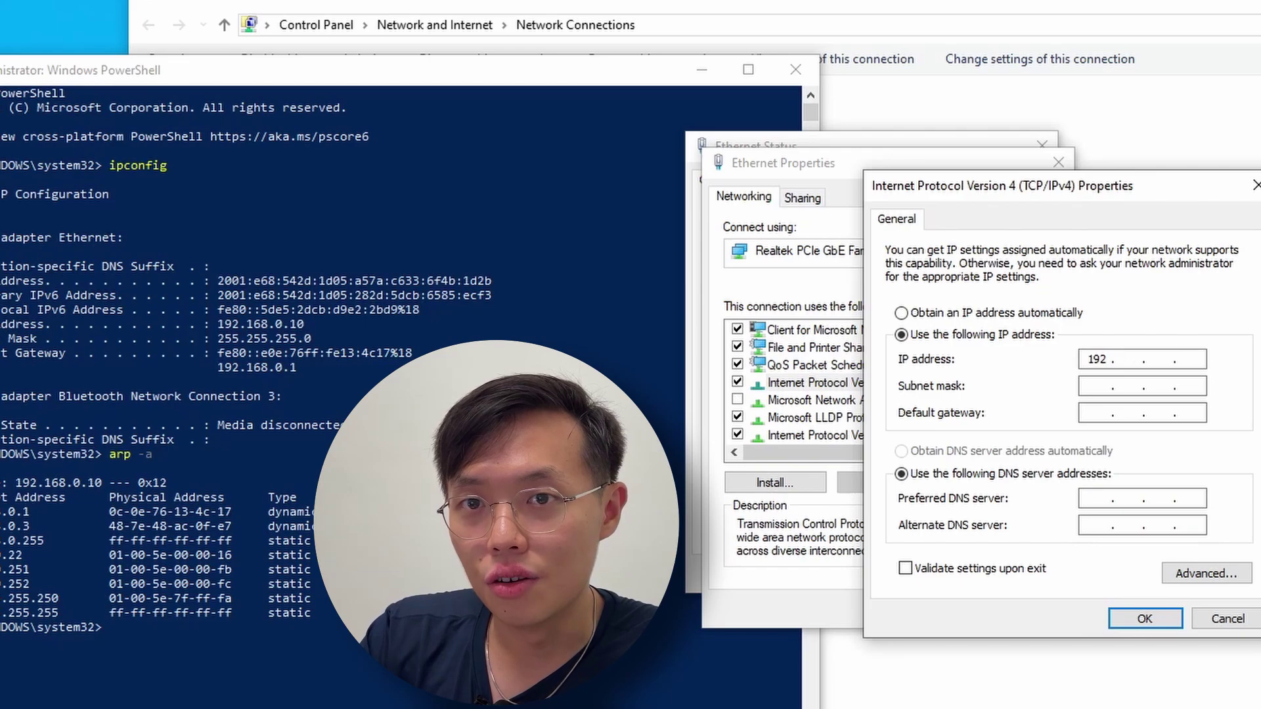
pyautogui.write('168 . ')
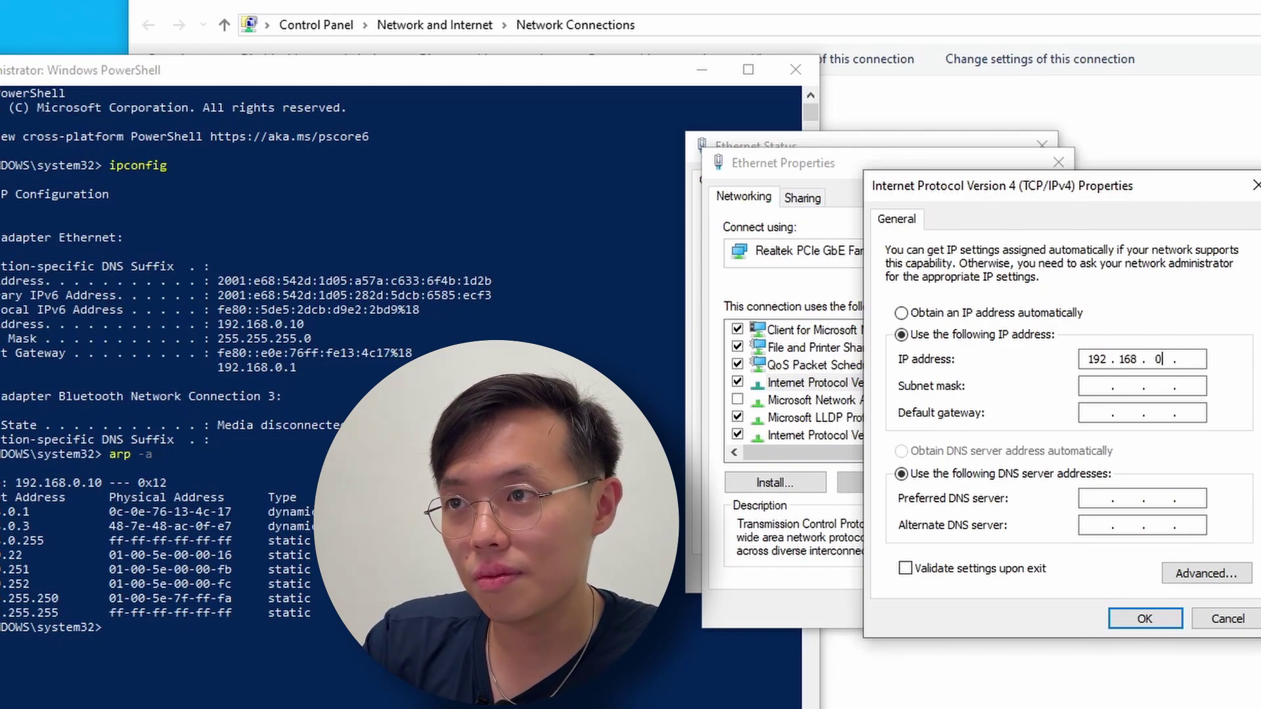
pyautogui.write('0')
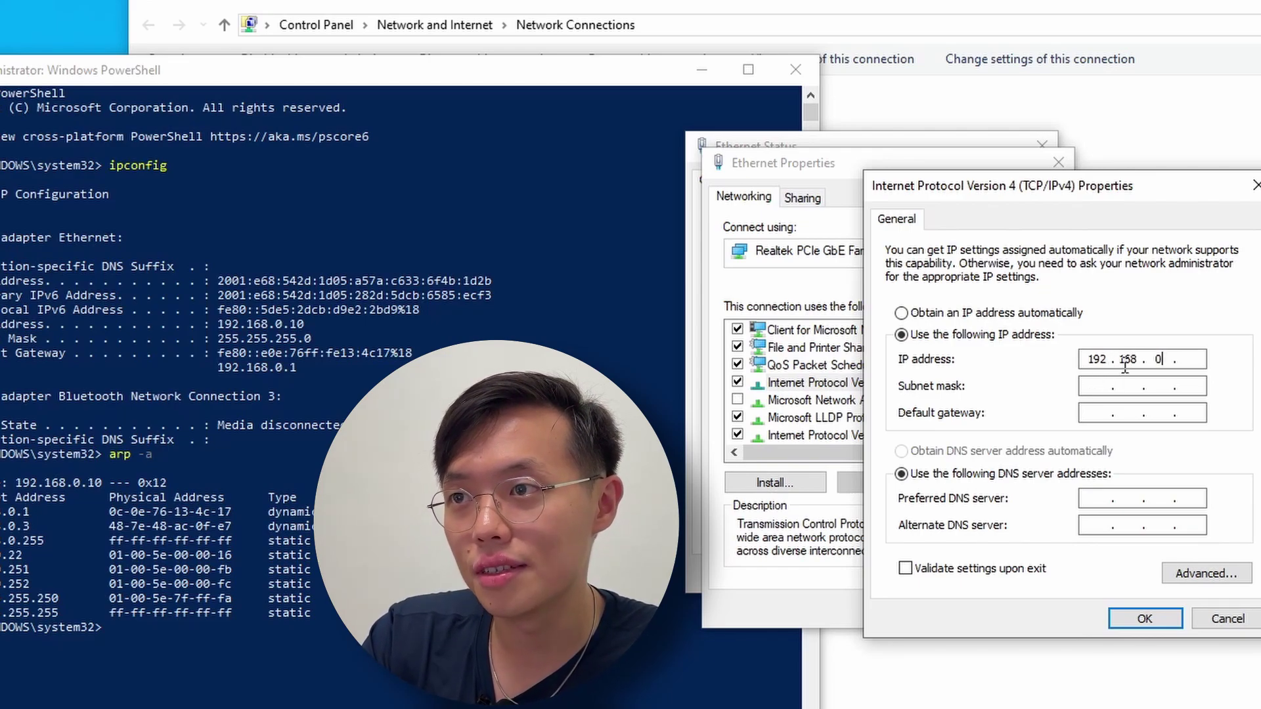
pyautogui.click(1192, 358)
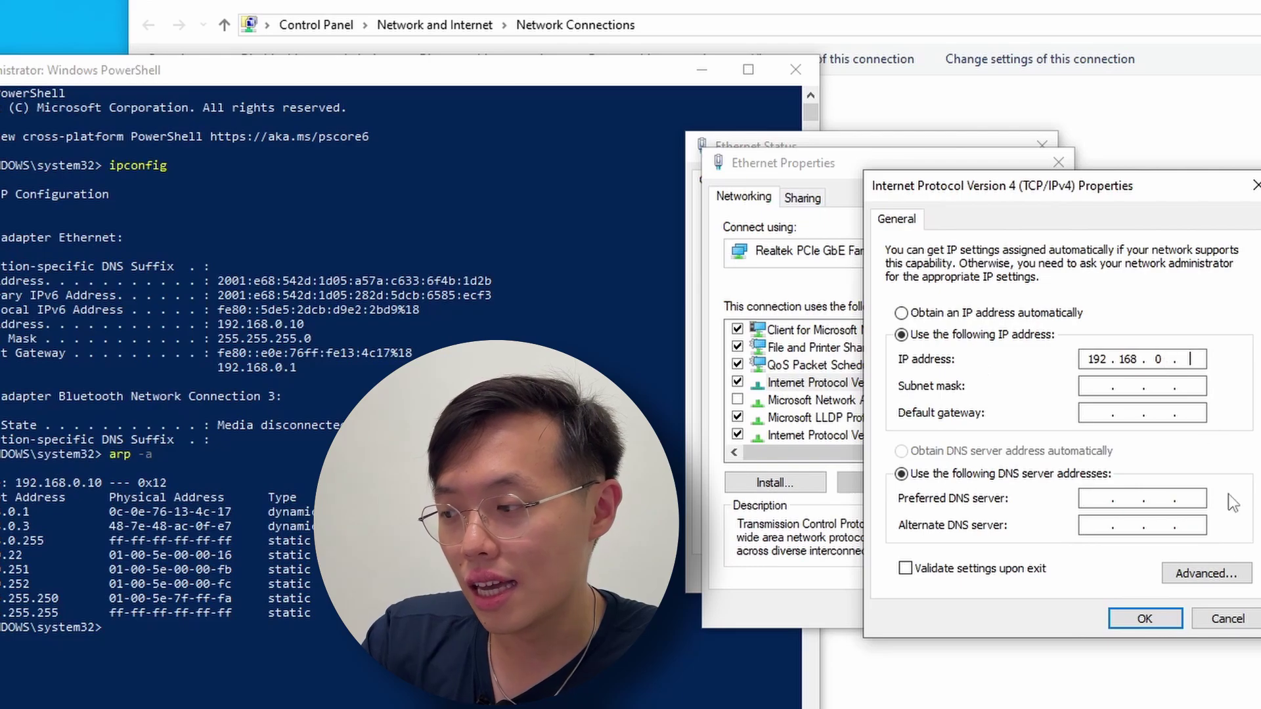
pyautogui.write('25')
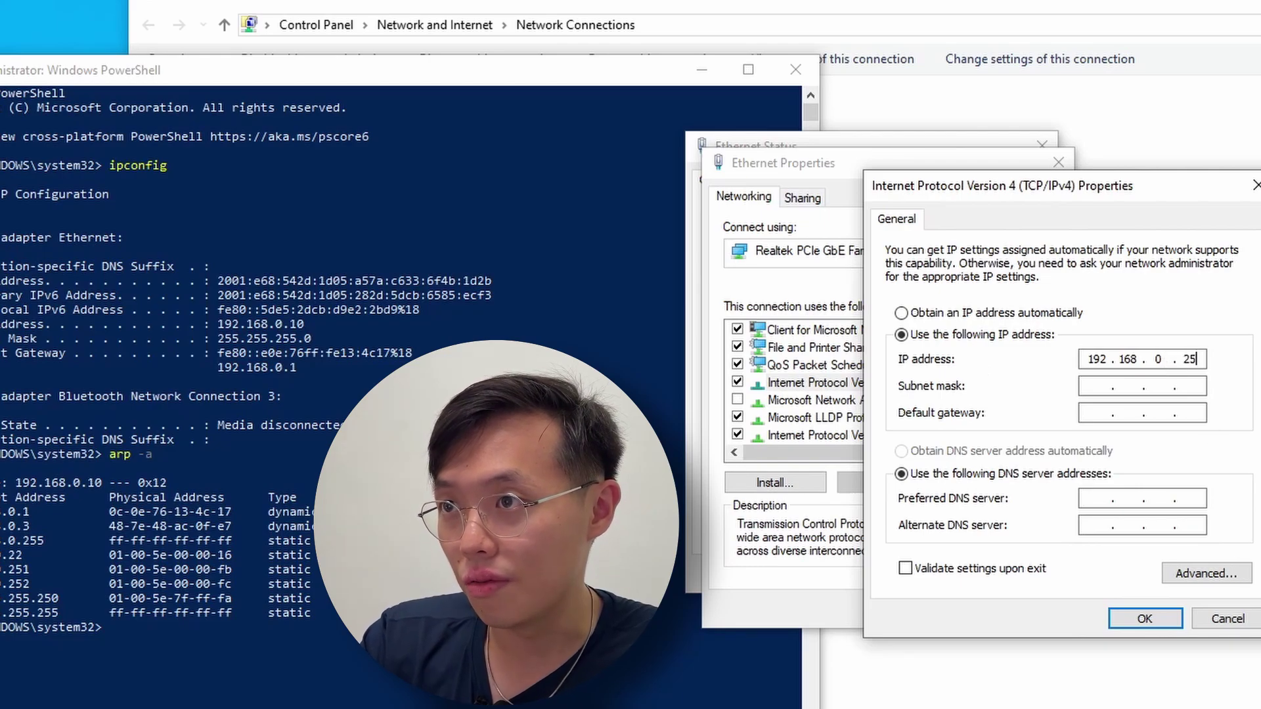
pyautogui.click(1106, 385)
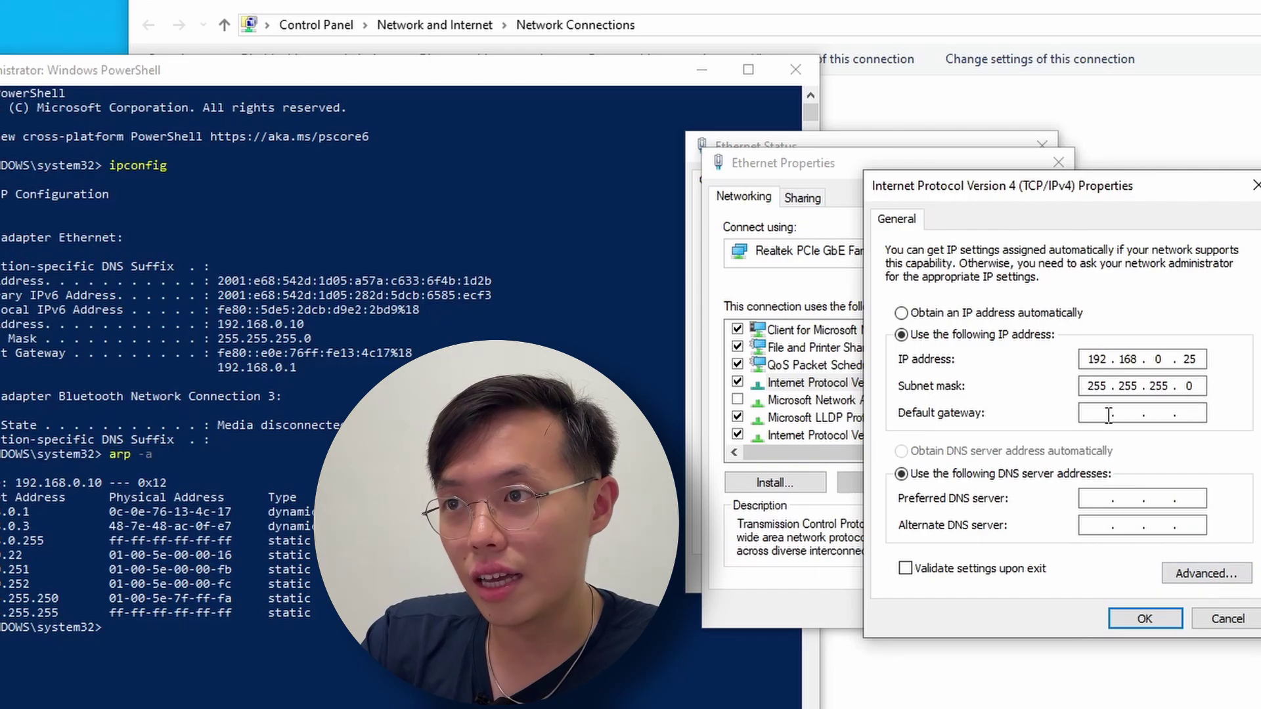
pyautogui.click(1101, 413)
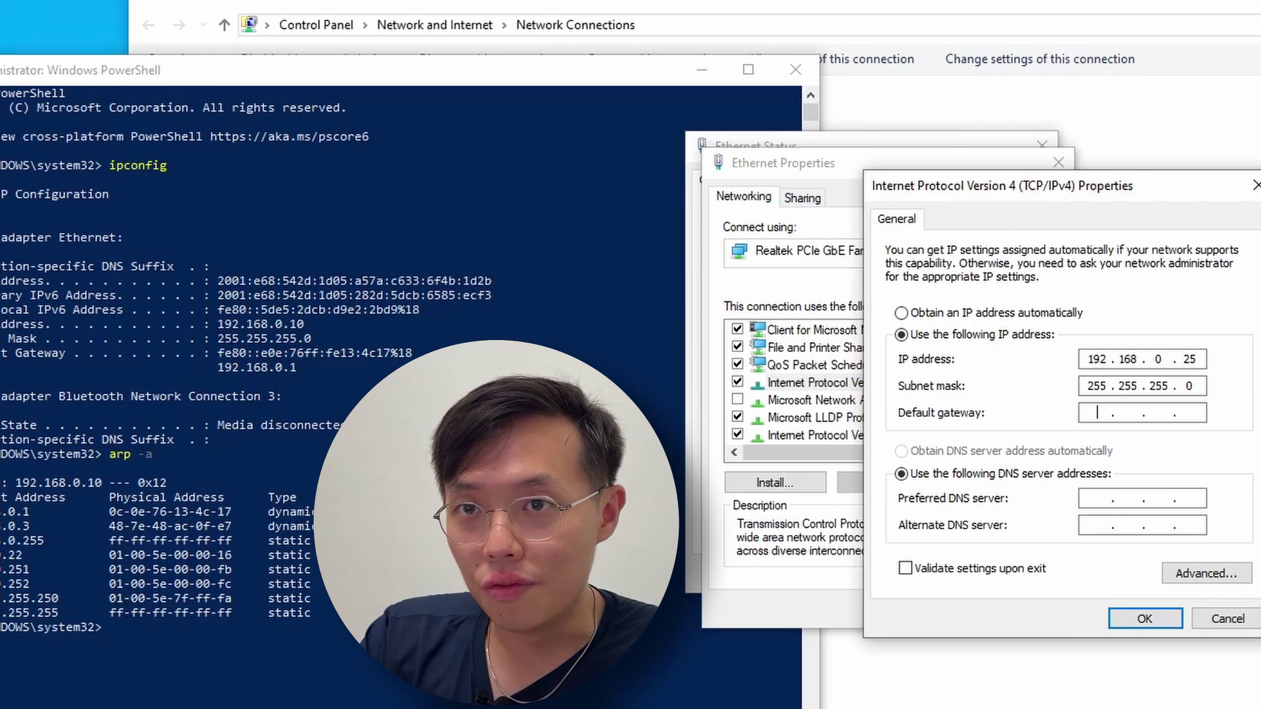
pyautogui.write('192')
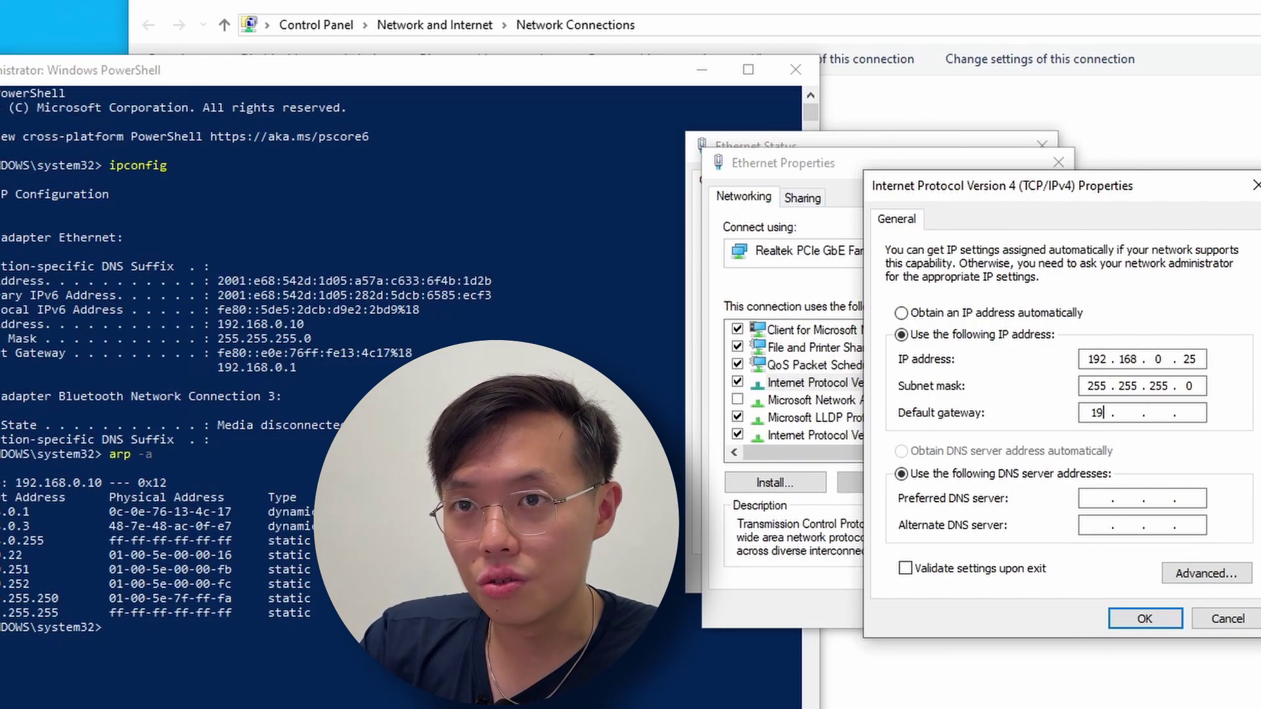
pyautogui.write('1')
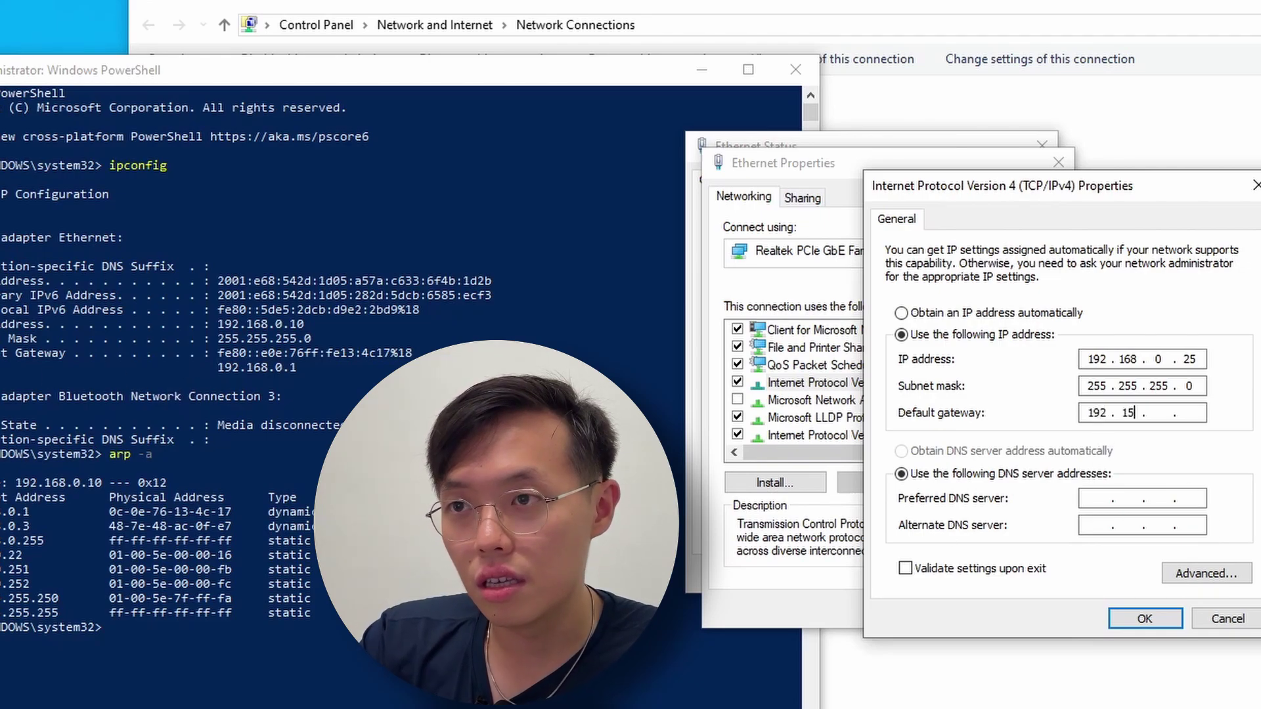
pyautogui.write('68')
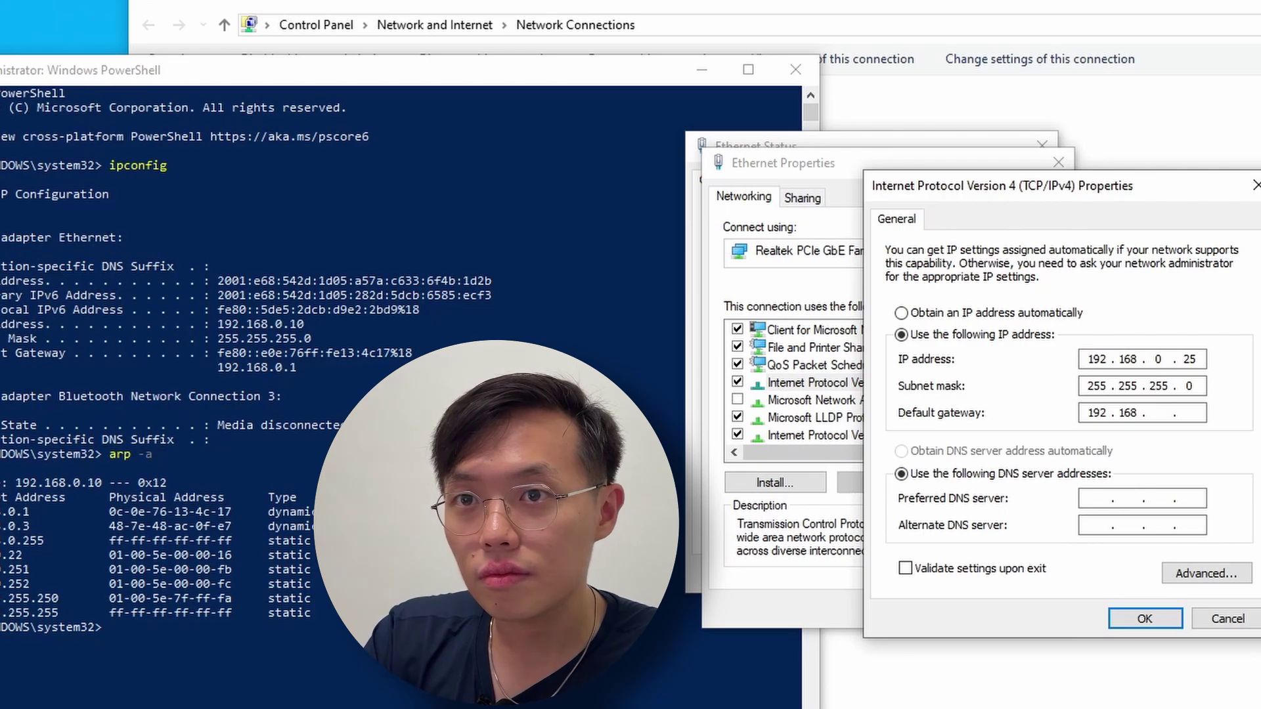
pyautogui.write('0')
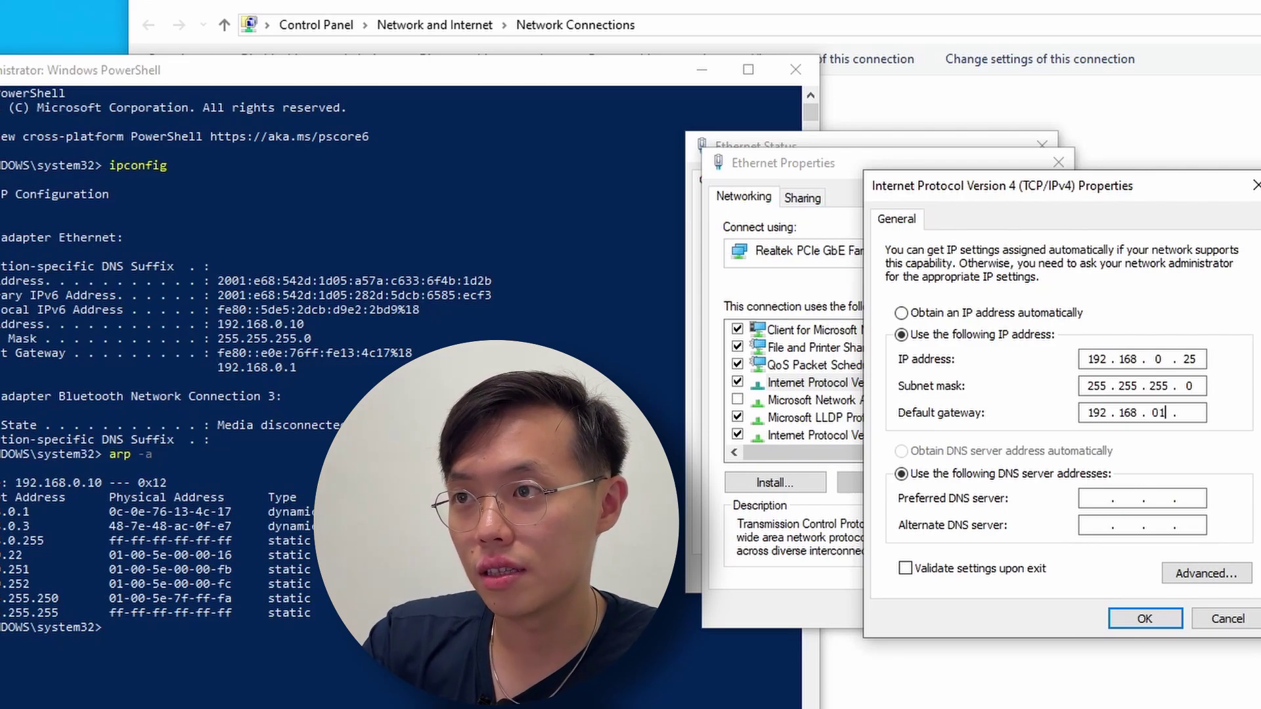
pyautogui.write('1')
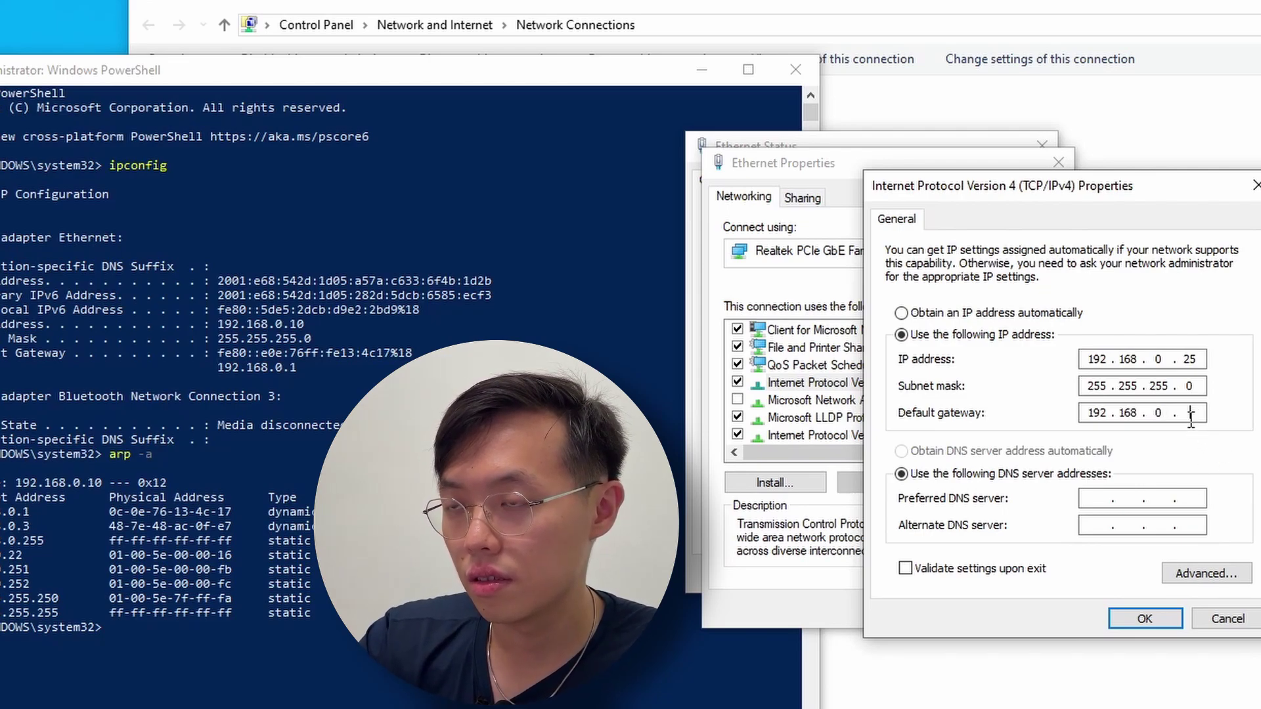
# Set DNS servers 8.8.8.8 and 8.8.4.4 and confirm the IPv4 settings.
pyautogui.click(1091, 499)
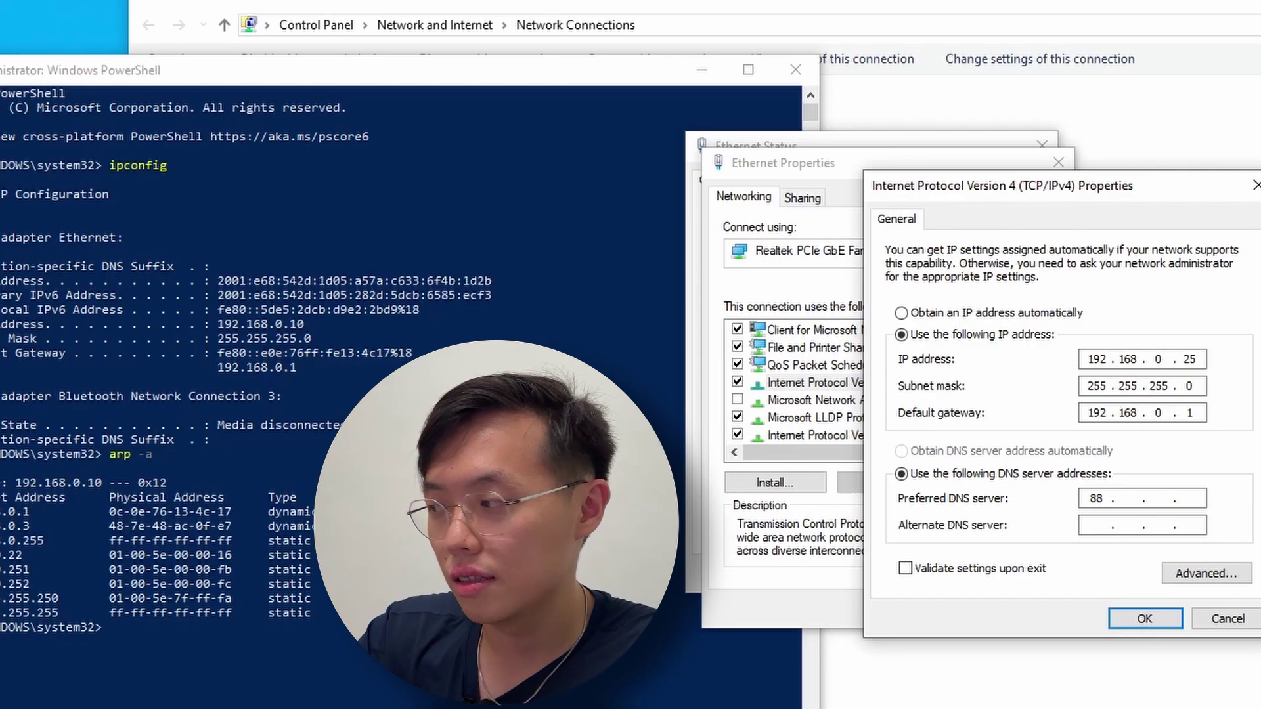
pyautogui.write('8 ')
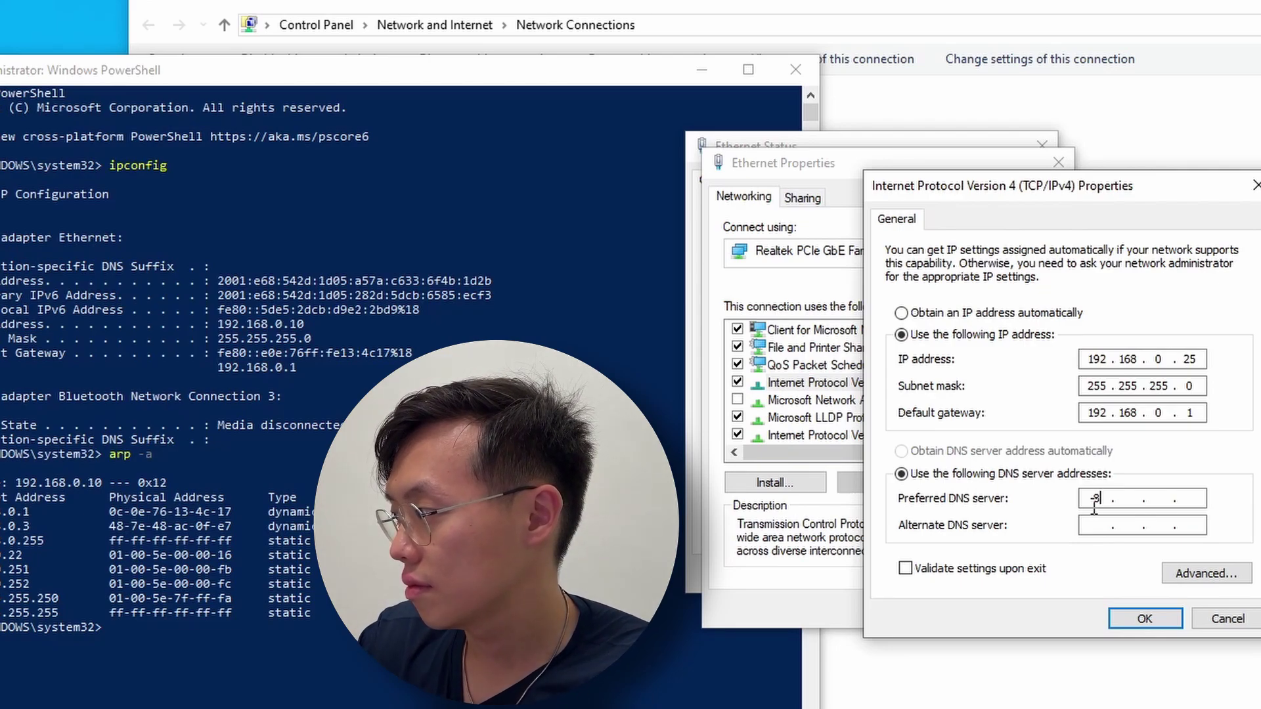
pyautogui.write('. 8 . 8 ')
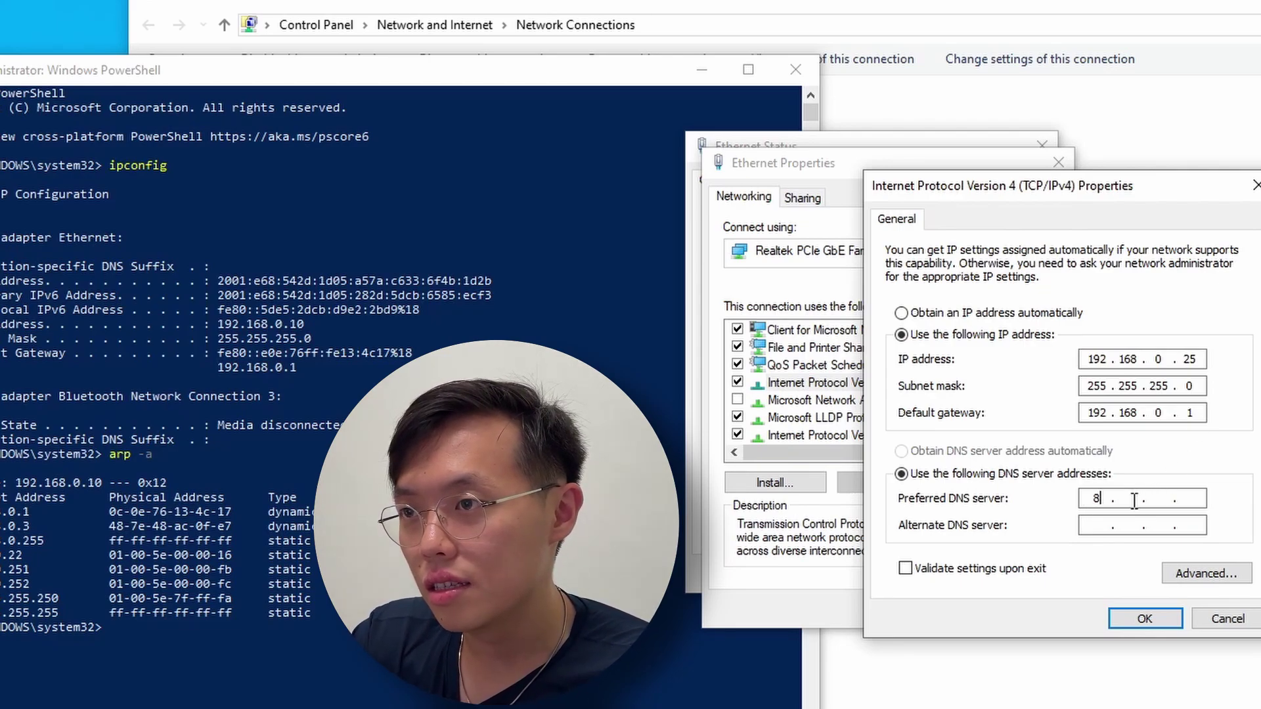
pyautogui.write('. 8')
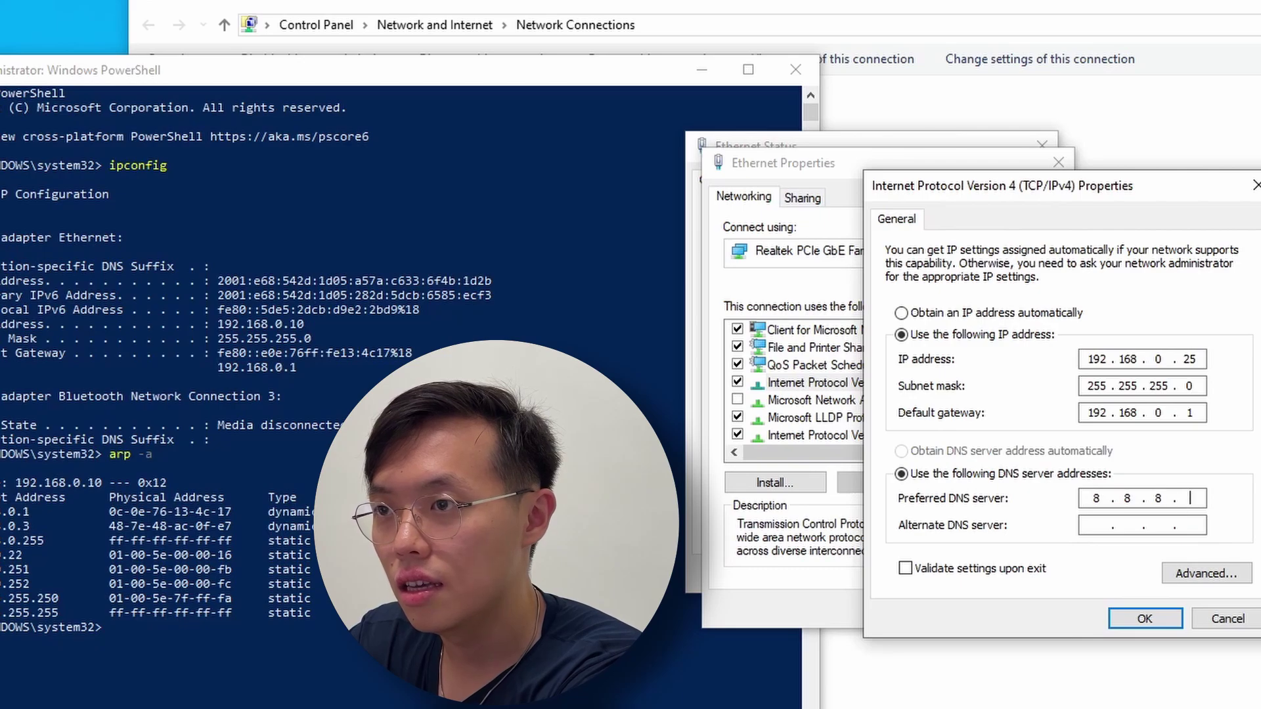
pyautogui.click(1089, 525)
pyautogui.write('8.8.4')
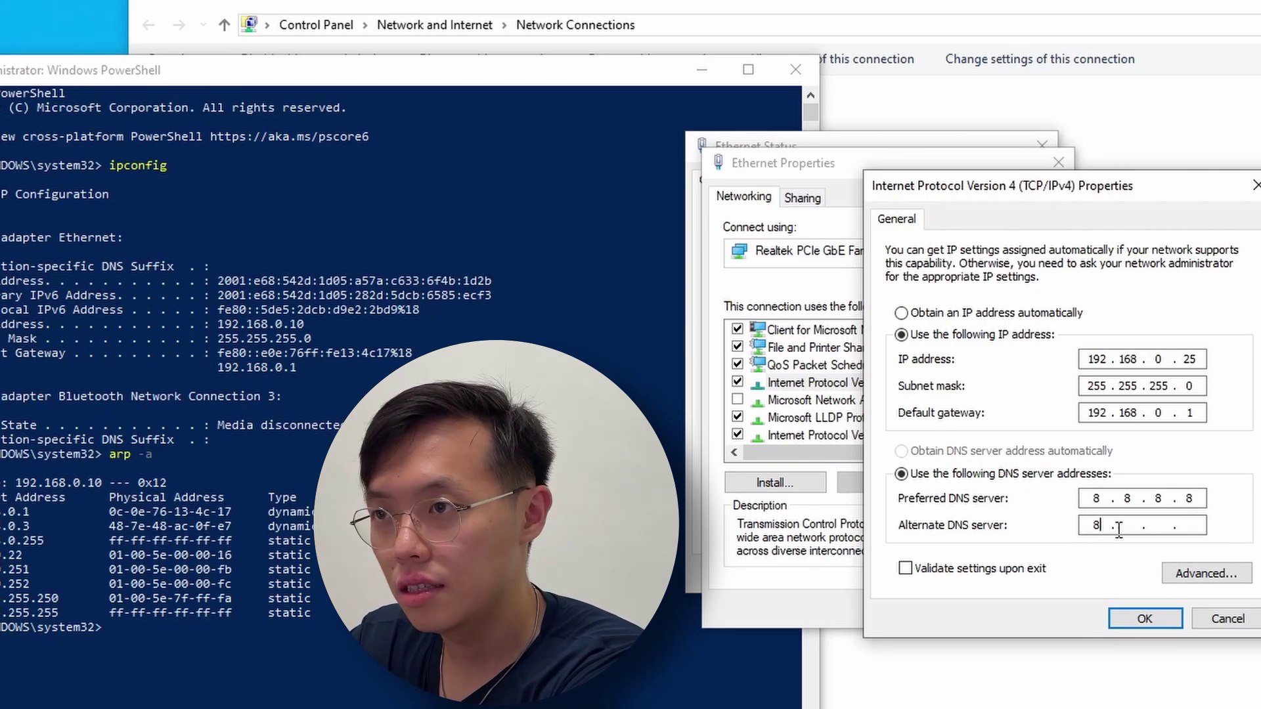
pyautogui.write('.4')
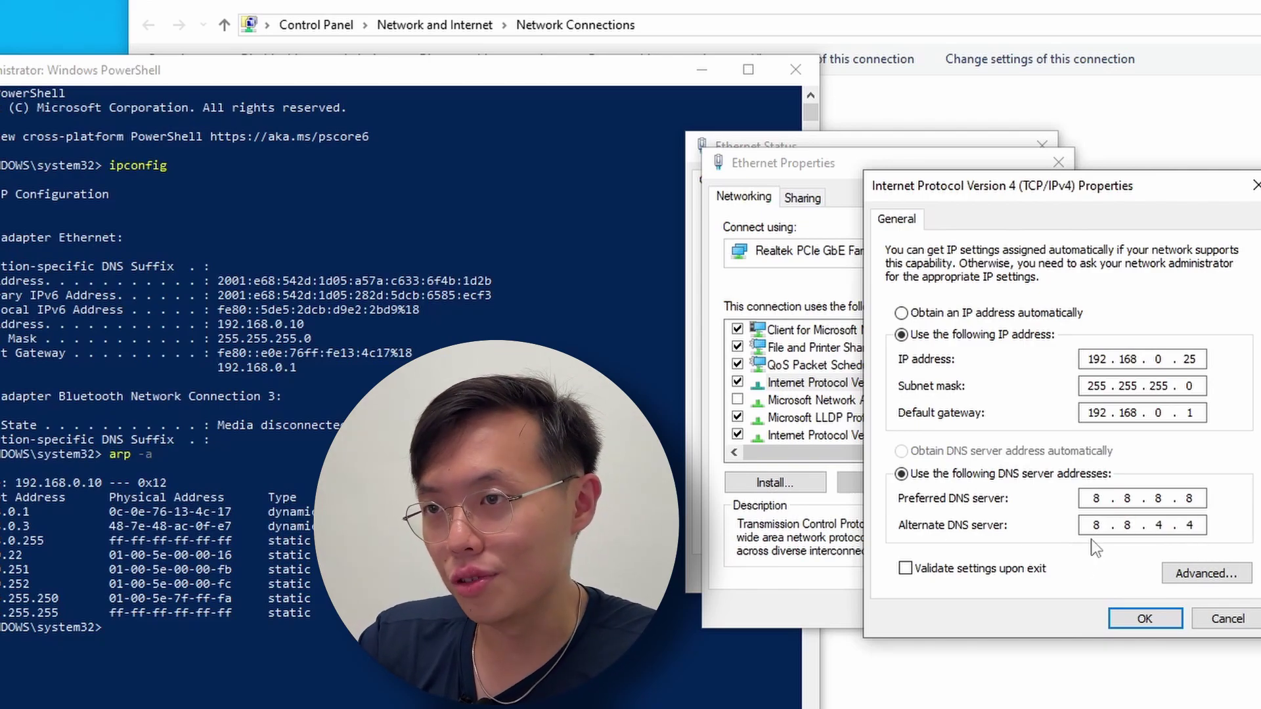
pyautogui.click(1143, 619)
# Apply the Ethernet properties and check details showing DHCP off, IPv4 address and subnet mask.
pyautogui.click(952, 611)
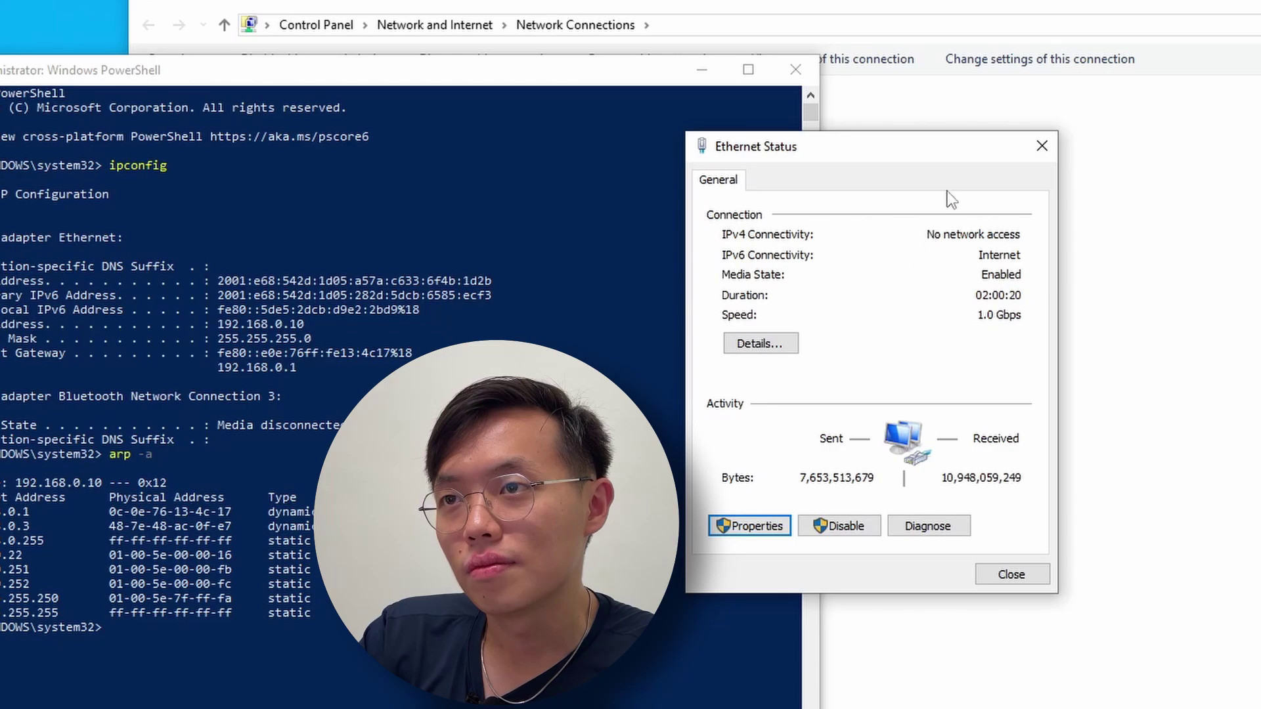
pyautogui.moveTo(916, 145); pyautogui.dragTo(920, 150)
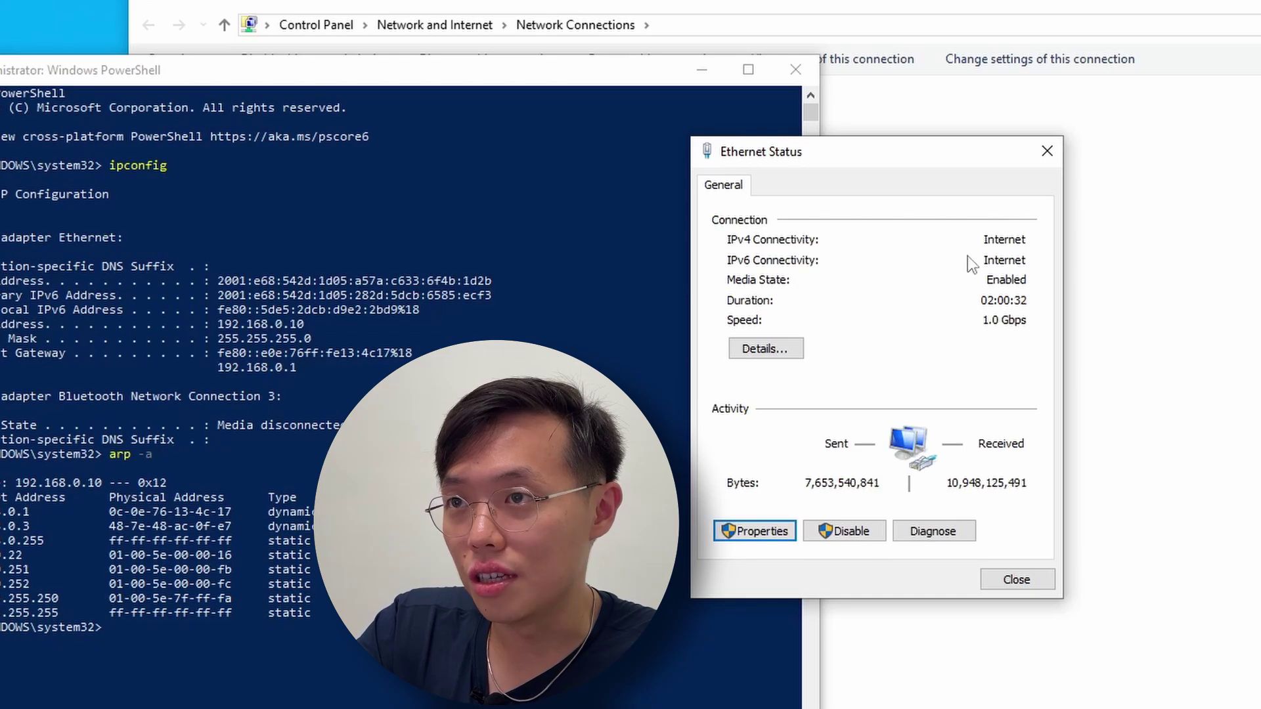
pyautogui.click(766, 349)
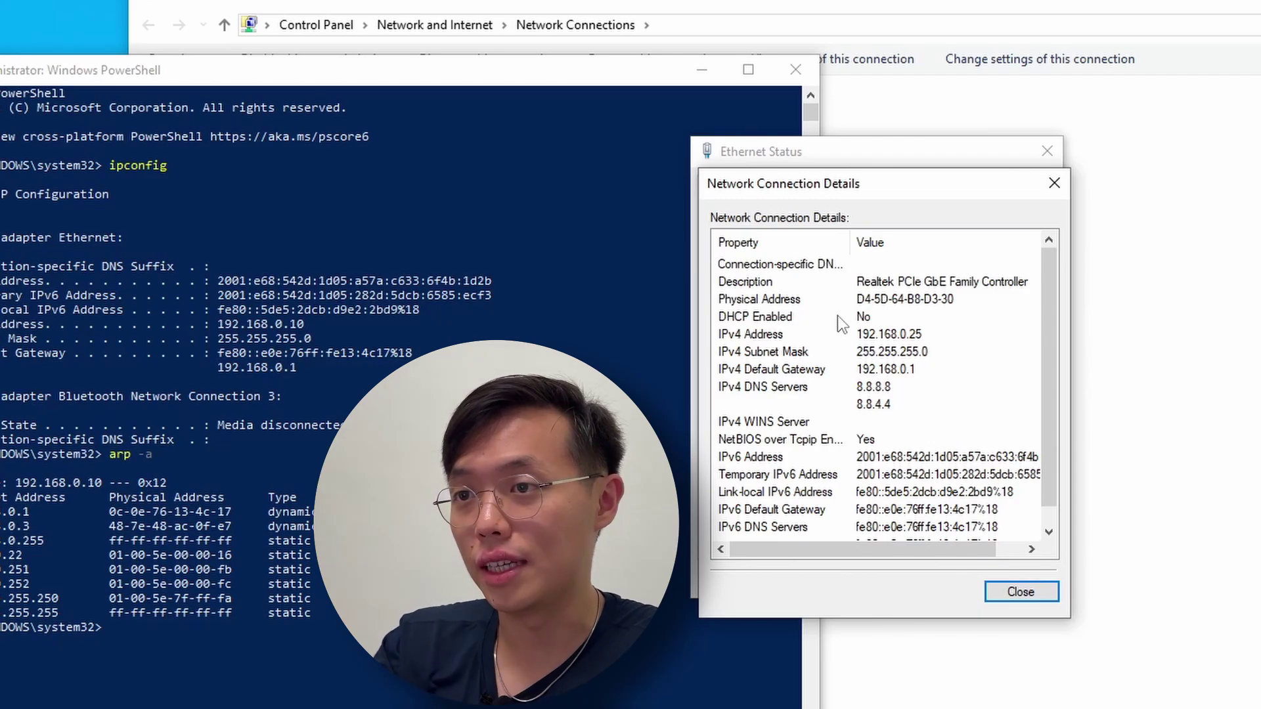
pyautogui.click(961, 320)
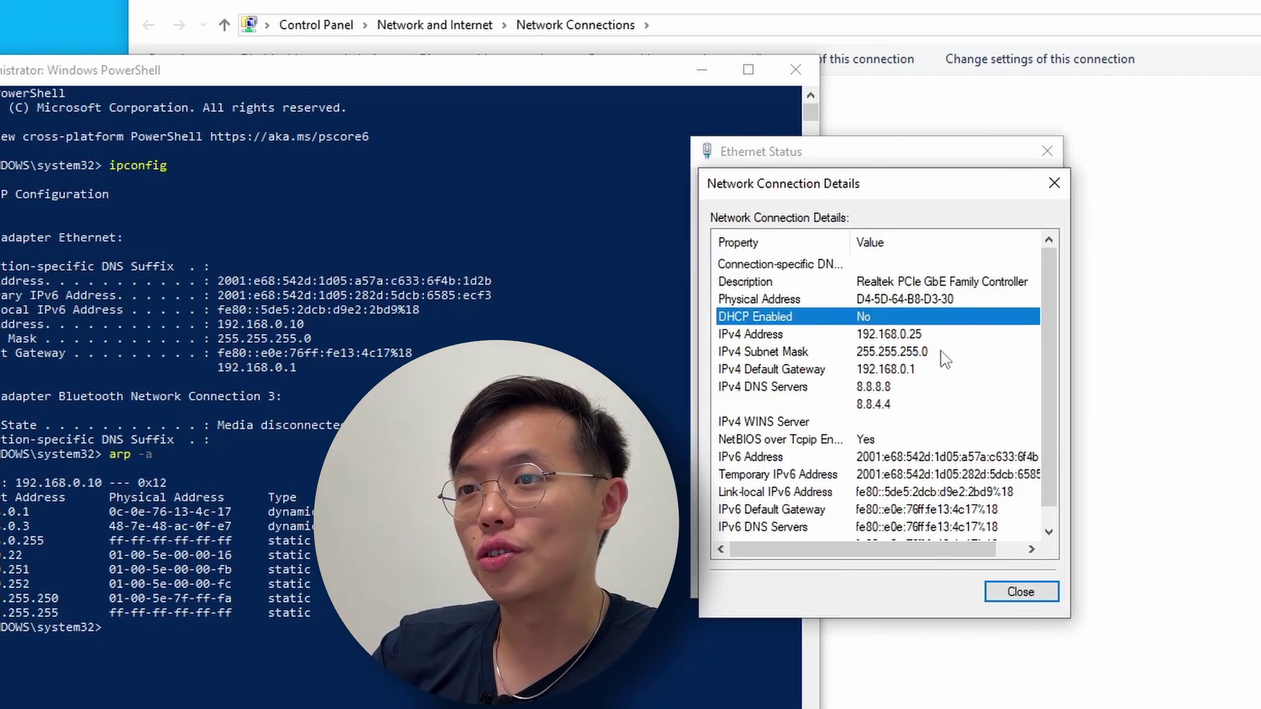
pyautogui.click(941, 352)
pyautogui.click(932, 337)
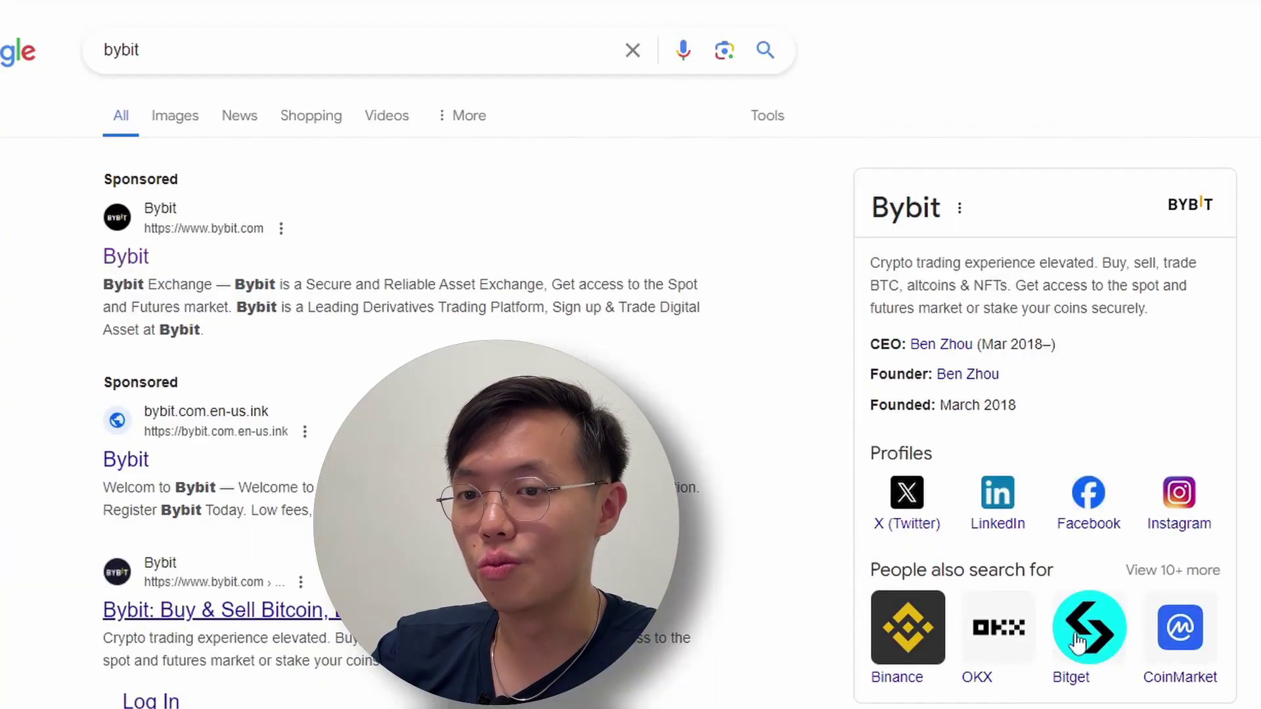
# Open Bybit from the results, sign in, dismiss the first-deposit popup, and shift the connection details window right.
pyautogui.click(217, 607)
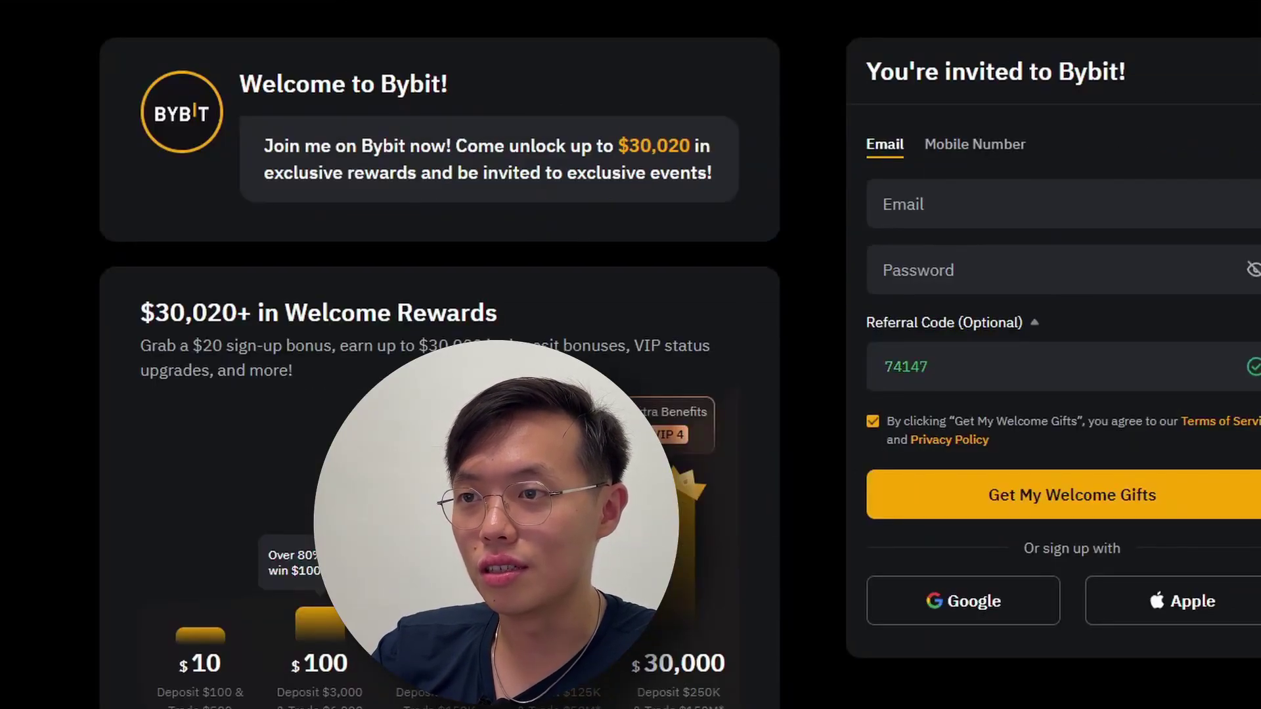
pyautogui.click(972, 200)
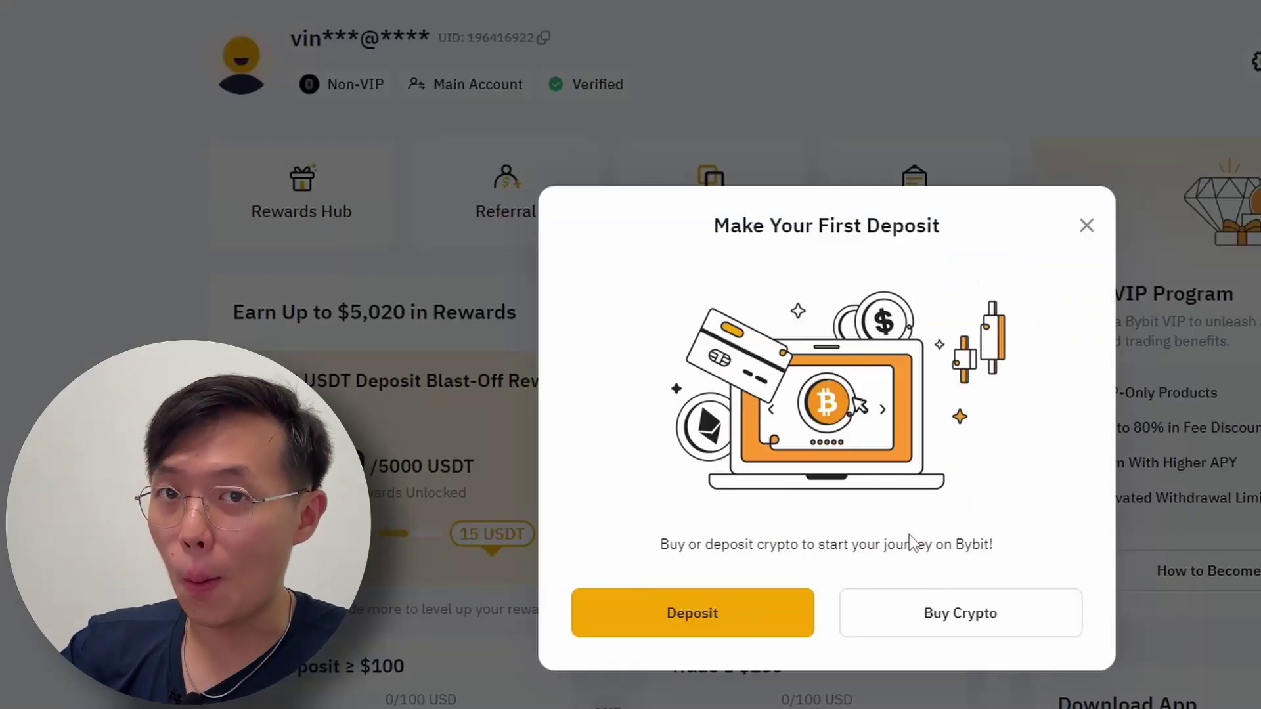
pyautogui.click(1086, 226)
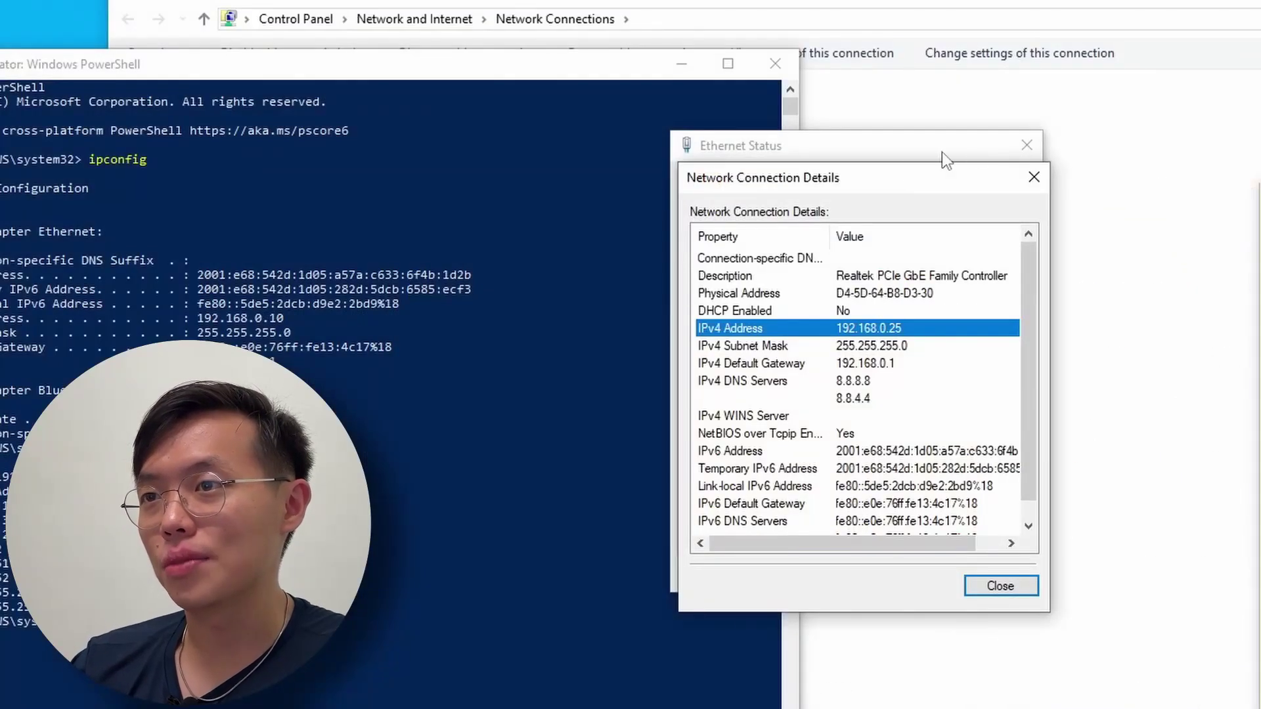
pyautogui.moveTo(910, 178); pyautogui.dragTo(980, 164)
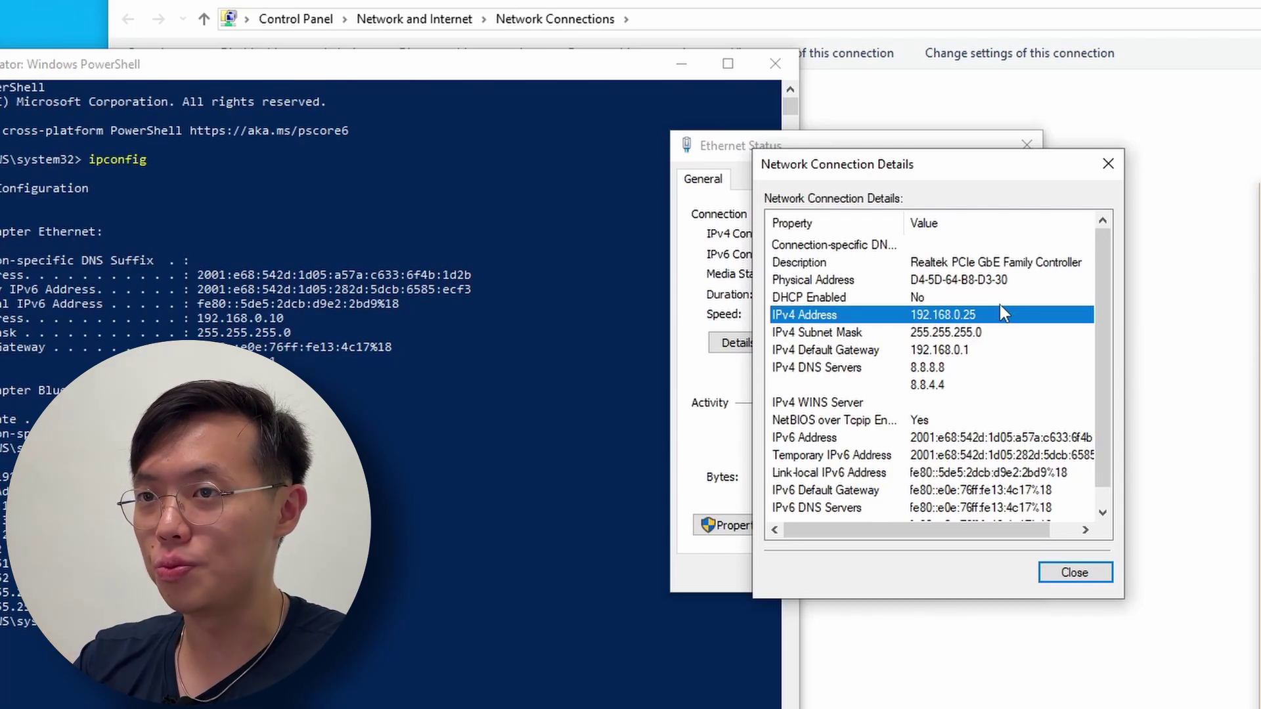
# Recheck Ethernet's IPv4 settings: static 192.168.0.25, gateway 192.168.0.1, DNS 8.8.8.8/8.8.4.4.
pyautogui.click(1077, 573)
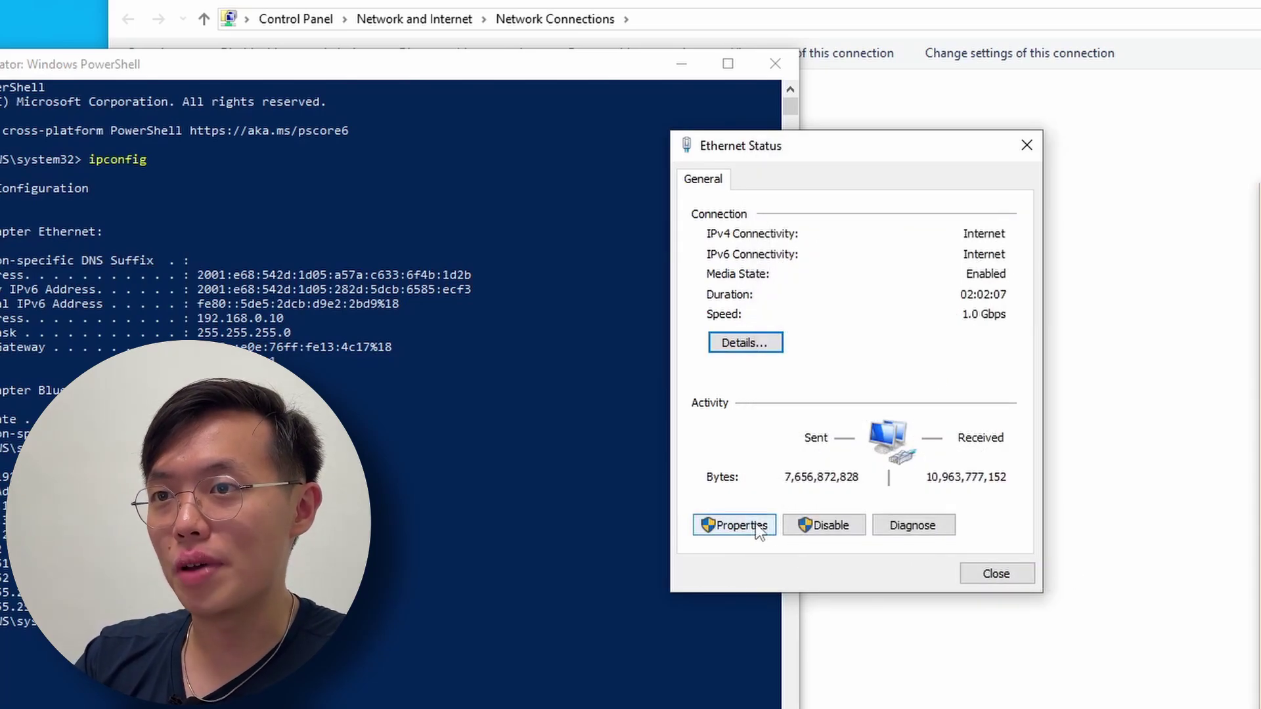
pyautogui.click(757, 525)
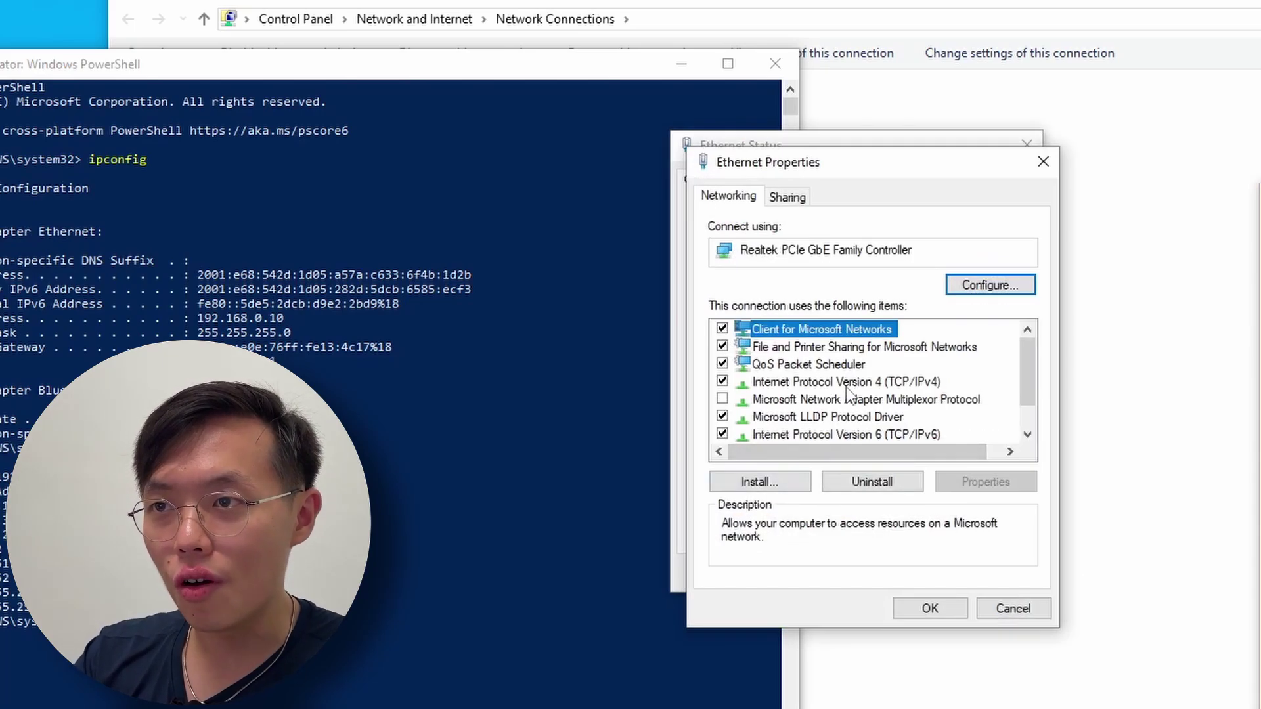
pyautogui.doubleClick(794, 386)
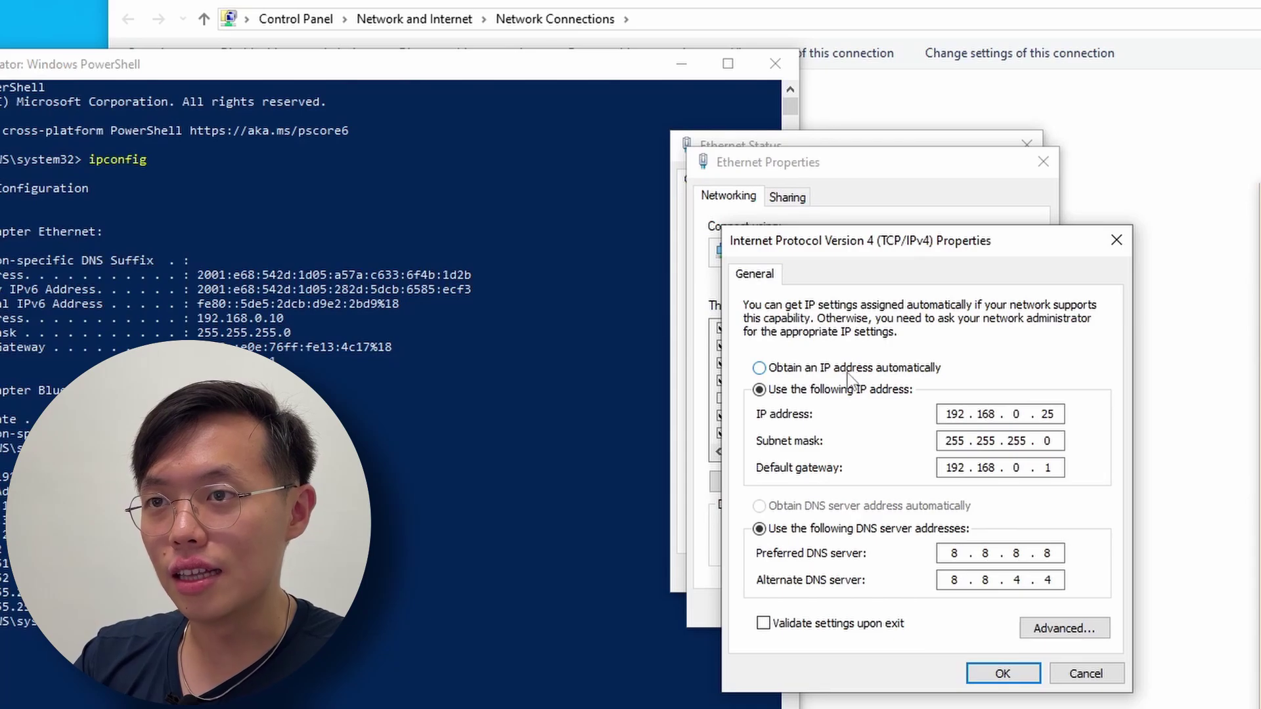
pyautogui.click(1011, 671)
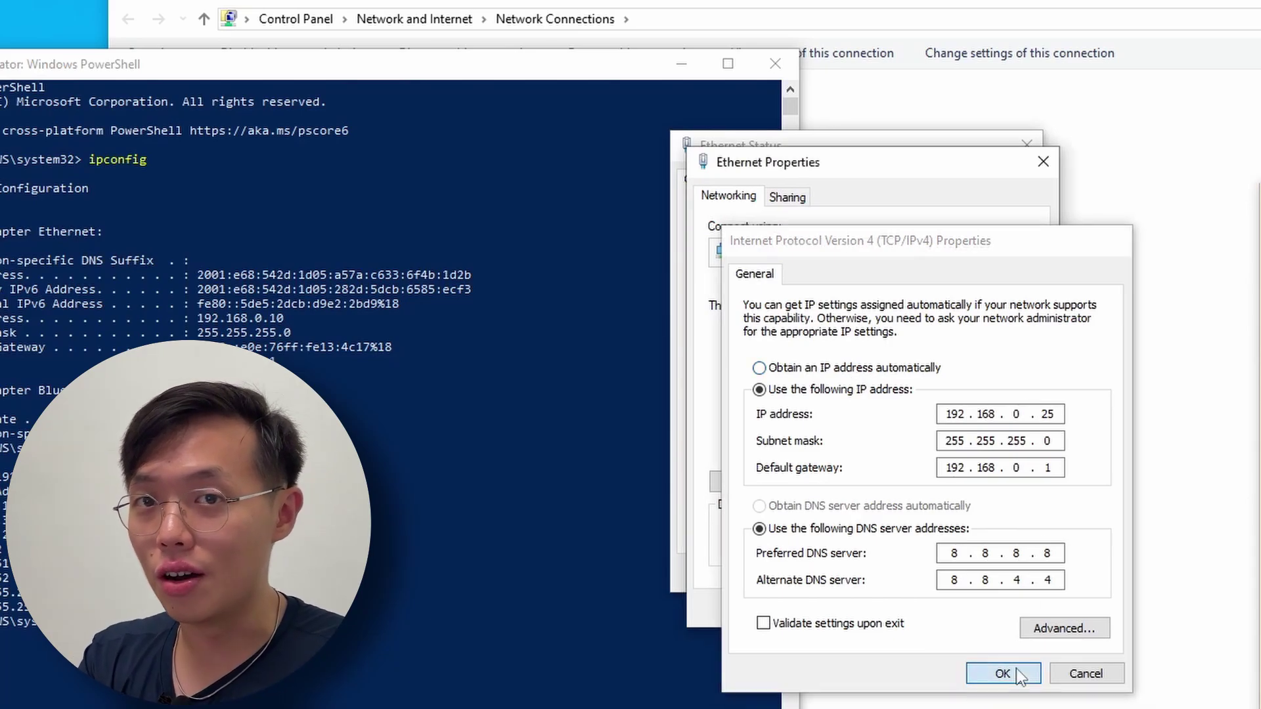